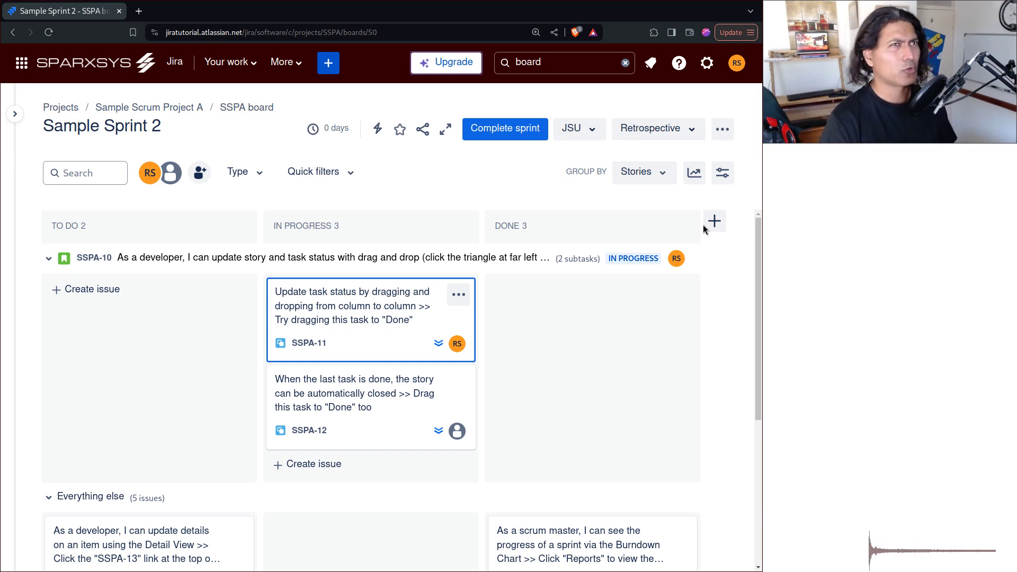
Drag SSPA-11 into To Do and SSPA-13 into In Progress, leaving 2 To Do and 3 In Progress.
scroll(498, 249, "down", 3)
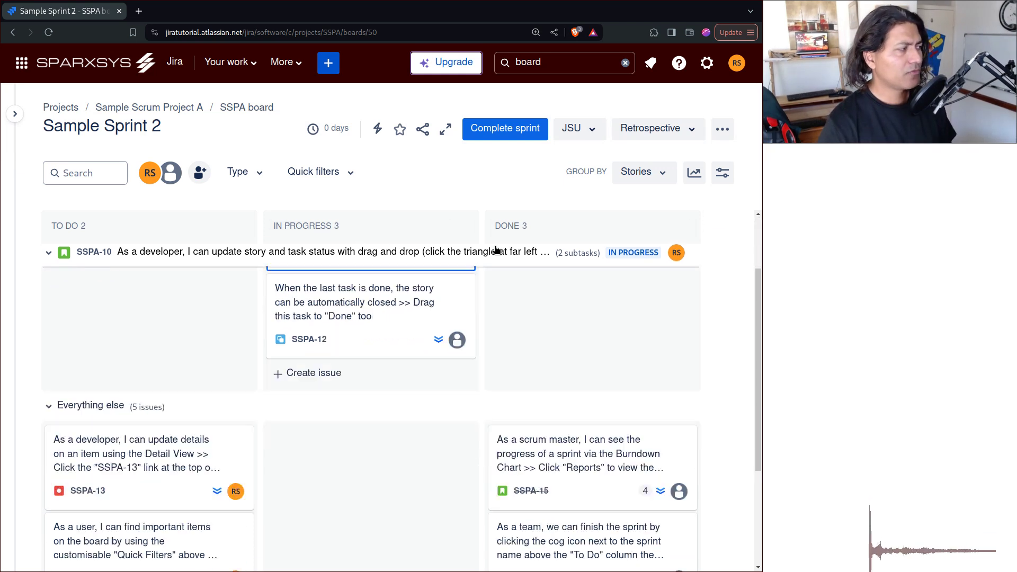
scroll(451, 373, "down", 2)
scroll(424, 368, "up", 3)
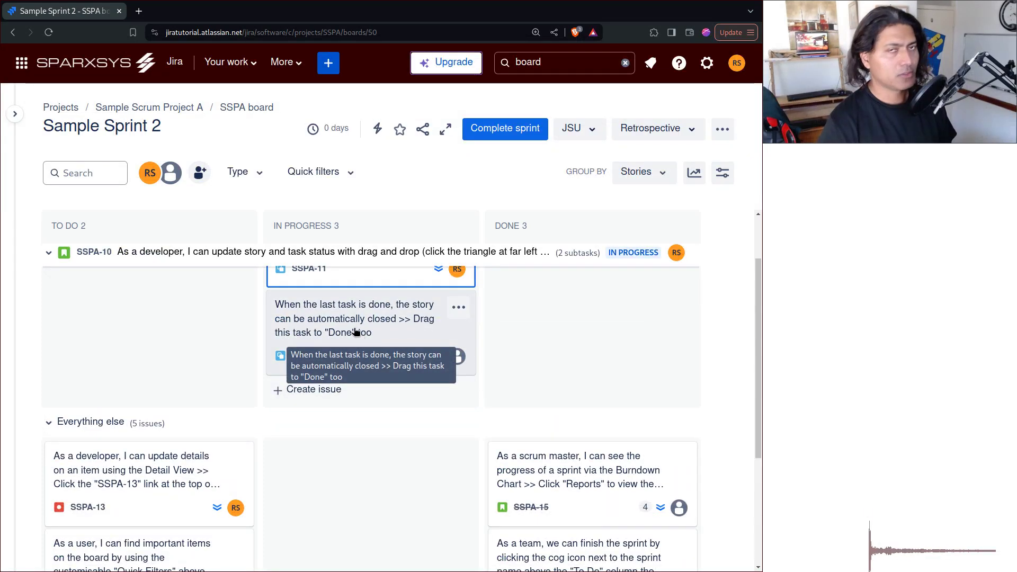
scroll(356, 332, "up", 2)
left_click_drag(354, 329, 97, 355)
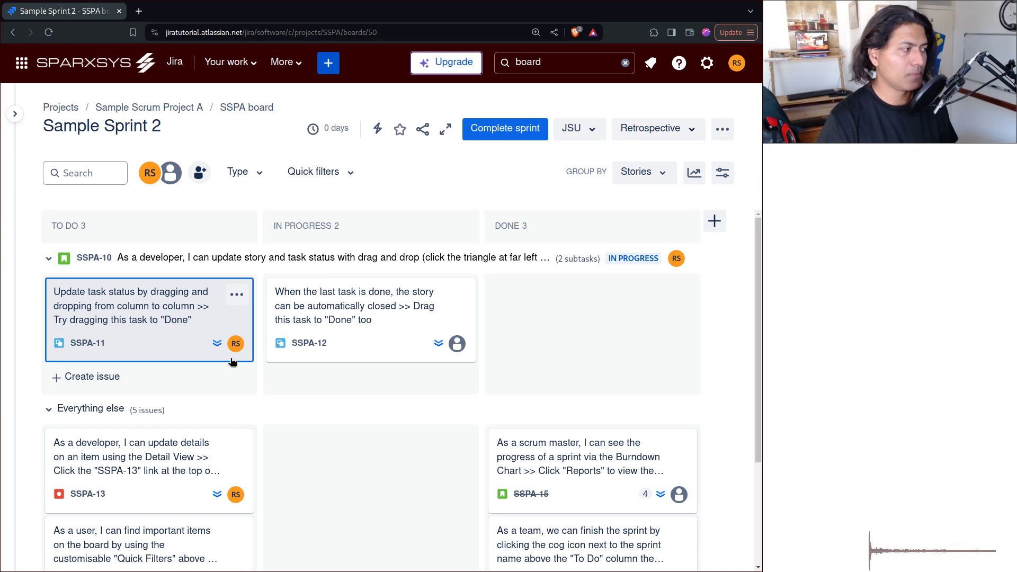
left_click_drag(201, 443, 301, 445)
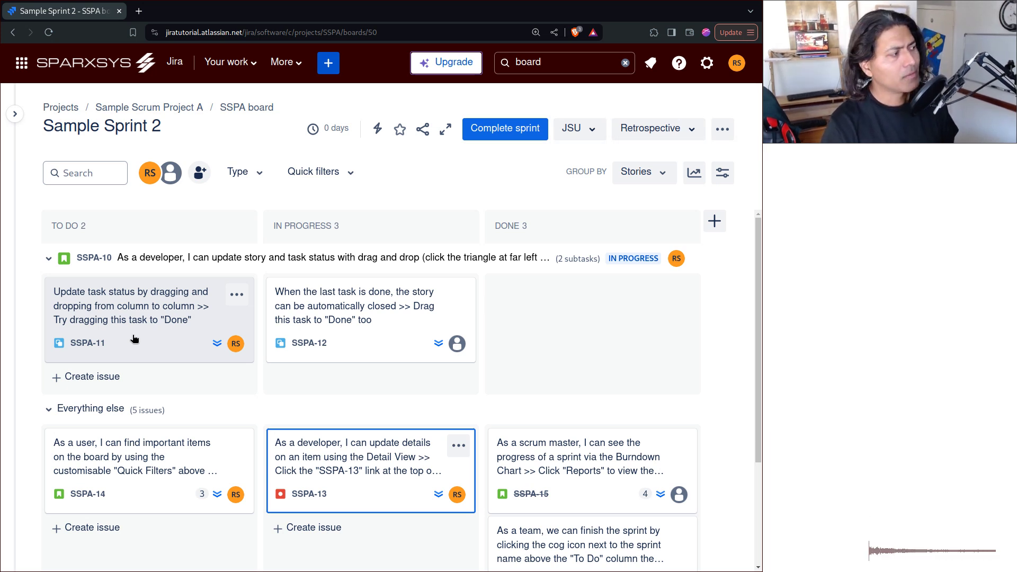
Open task SSPA-11 in its own browser tab and widen its main content area.
left_click(150, 307)
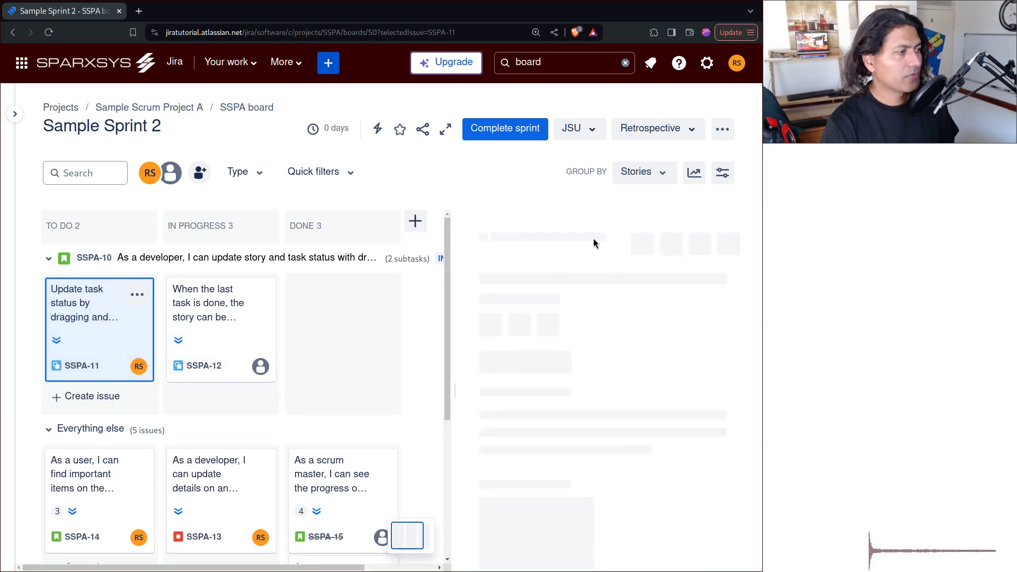
middle_click(570, 236)
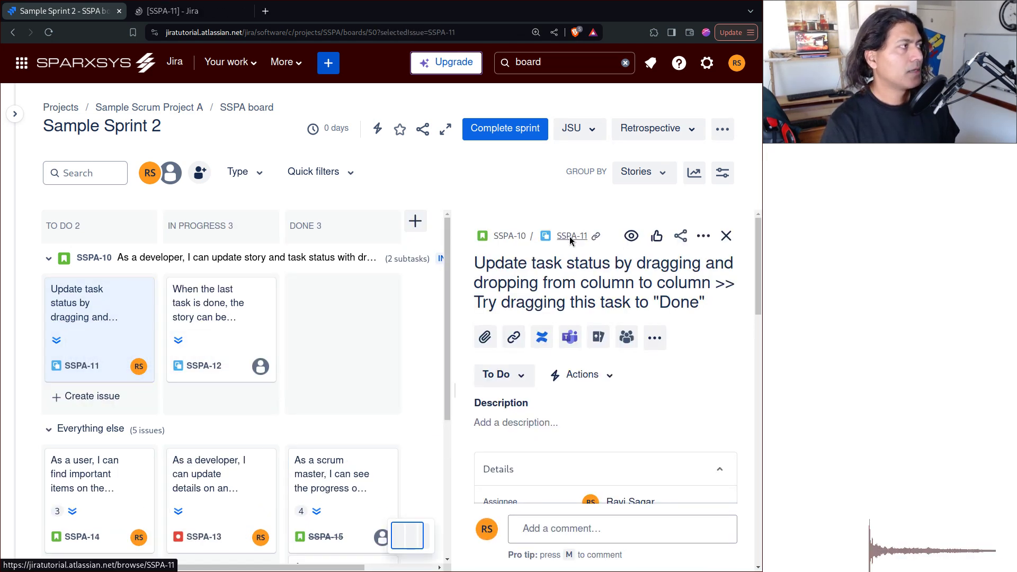
key("ctrl+Tab")
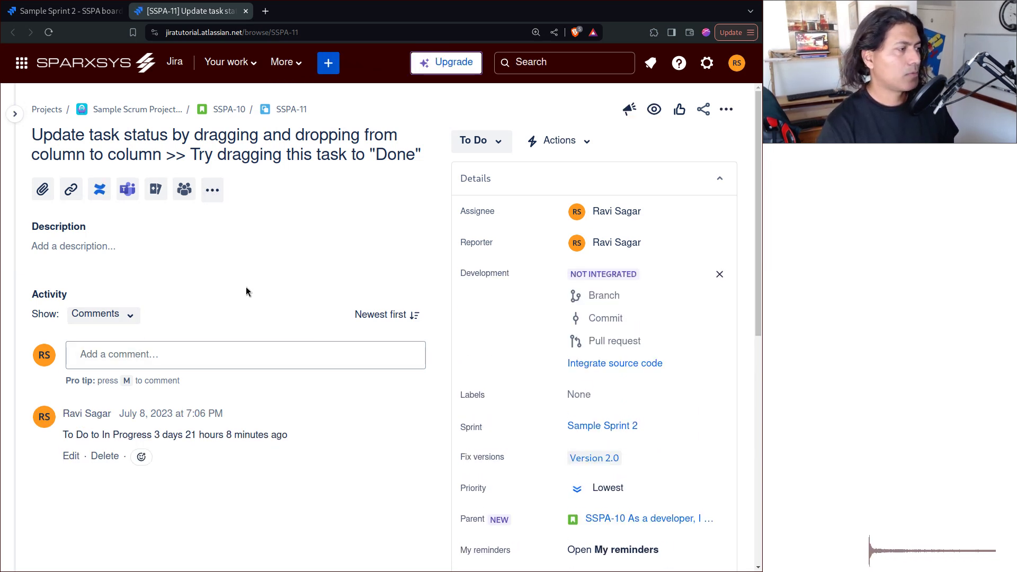
left_click_drag(449, 209, 551, 216)
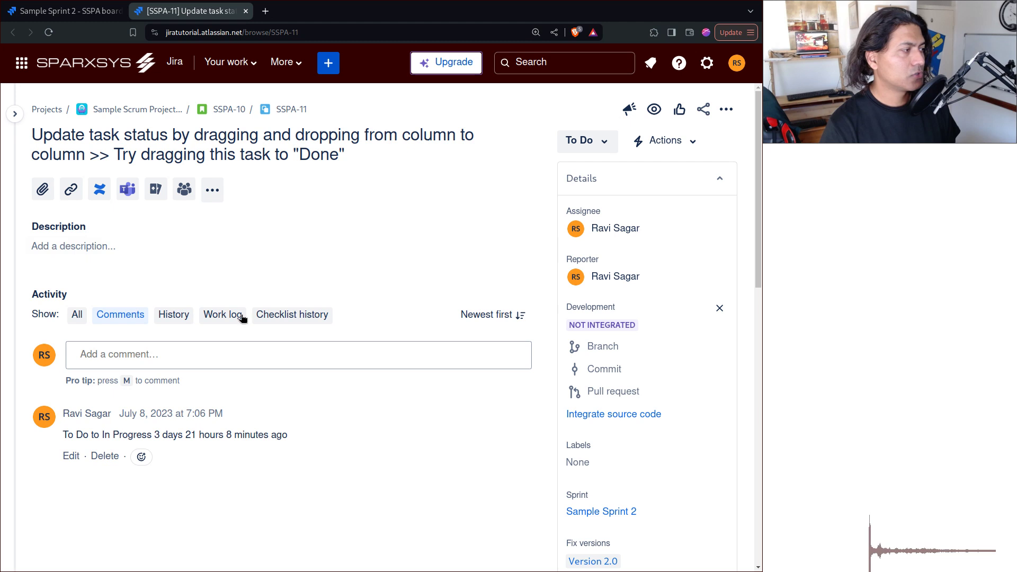
Review SSPA-11's apps and actions menus, then start attaching a file with the paperclip.
left_click(218, 197)
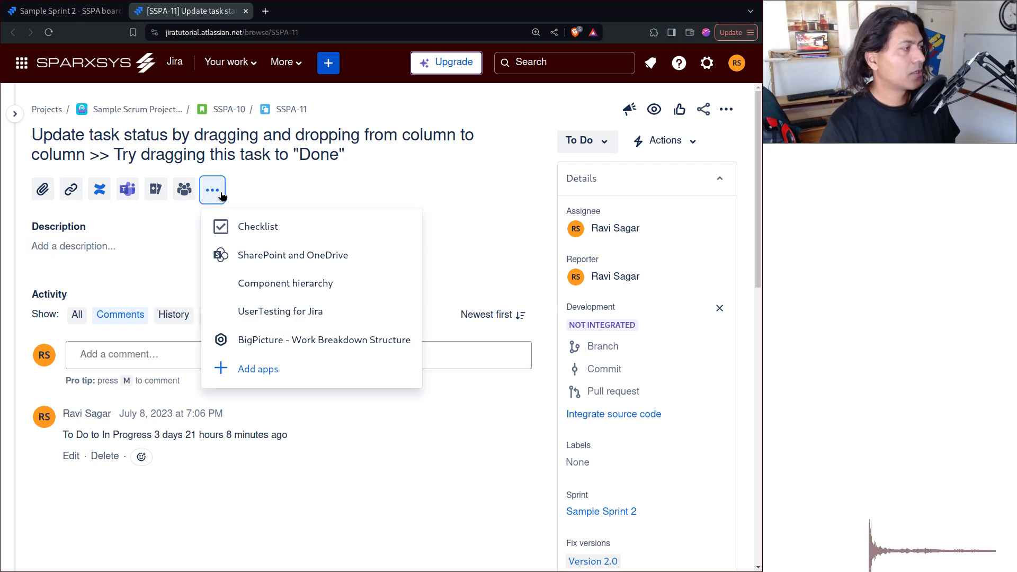
left_click(726, 109)
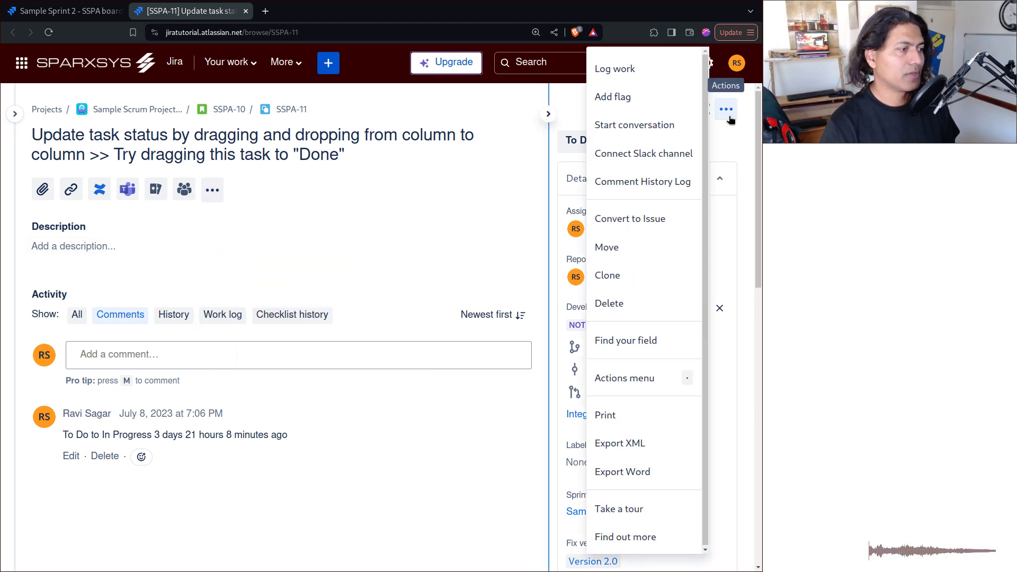
left_click(397, 412)
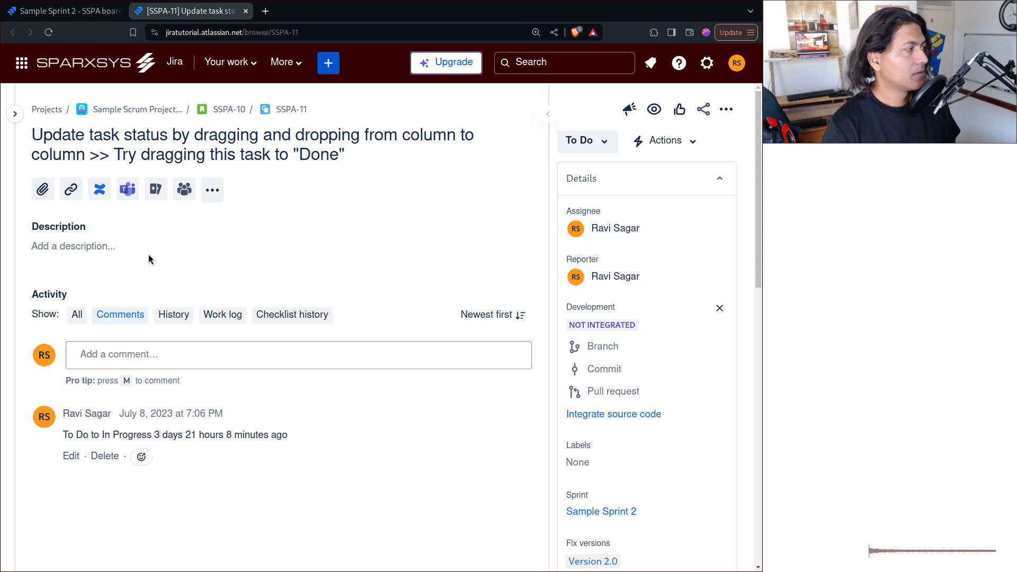
left_click(43, 189)
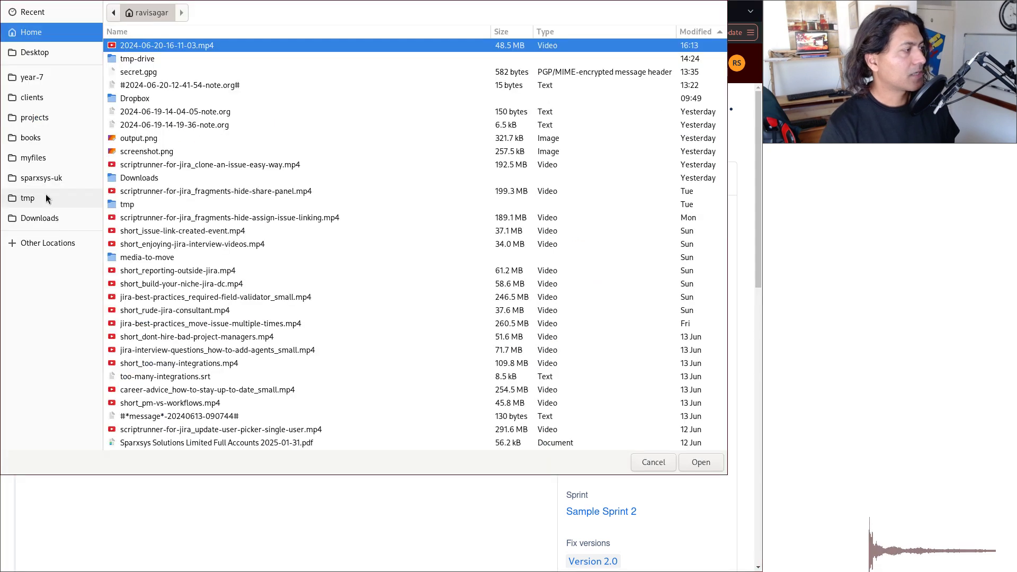
Attach output.png and screenshot.png to SSPA-11, then go back to the Sample Sprint 2 board tab.
left_click(146, 140)
key("Return")
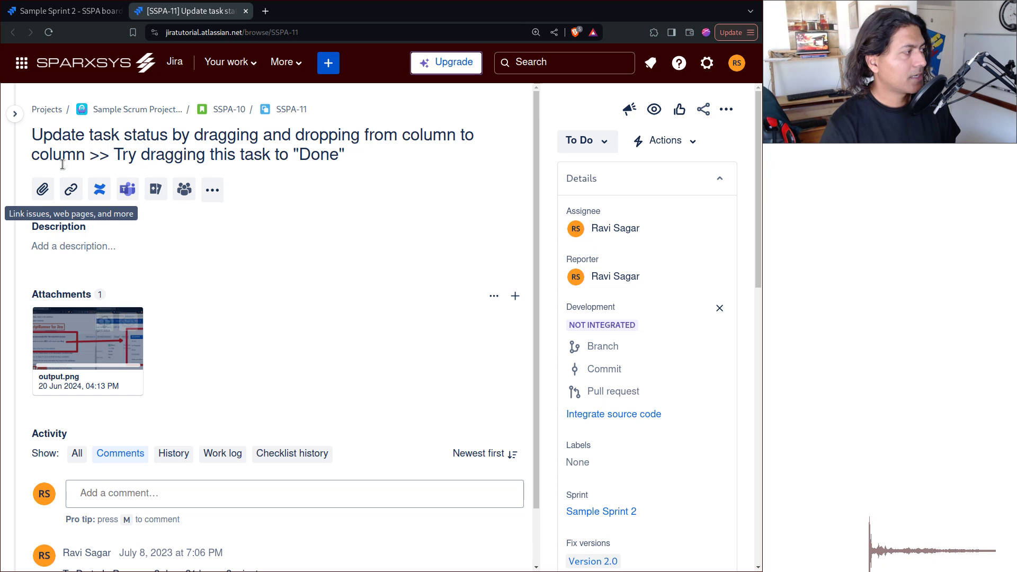
left_click(43, 189)
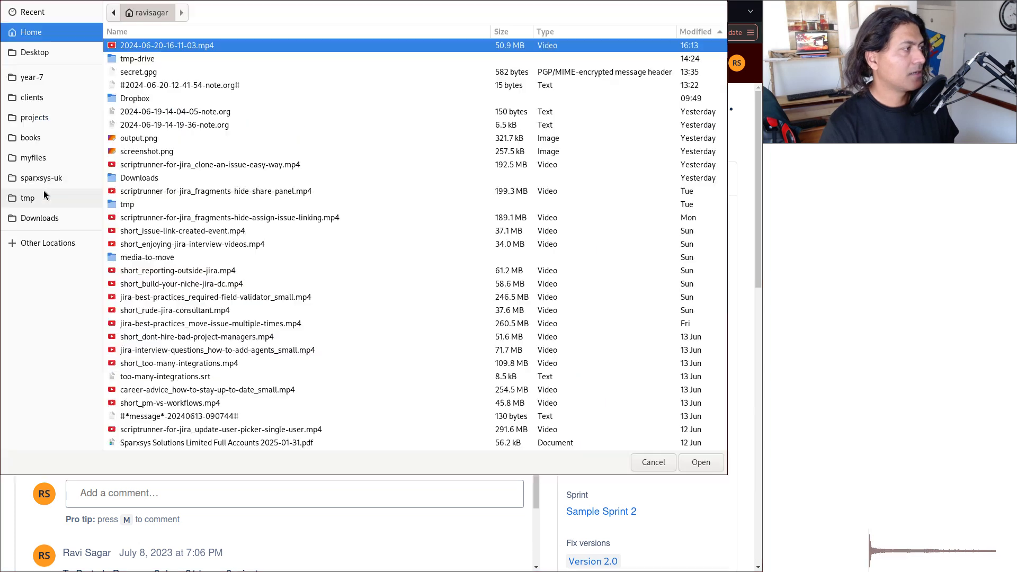
left_click(152, 153)
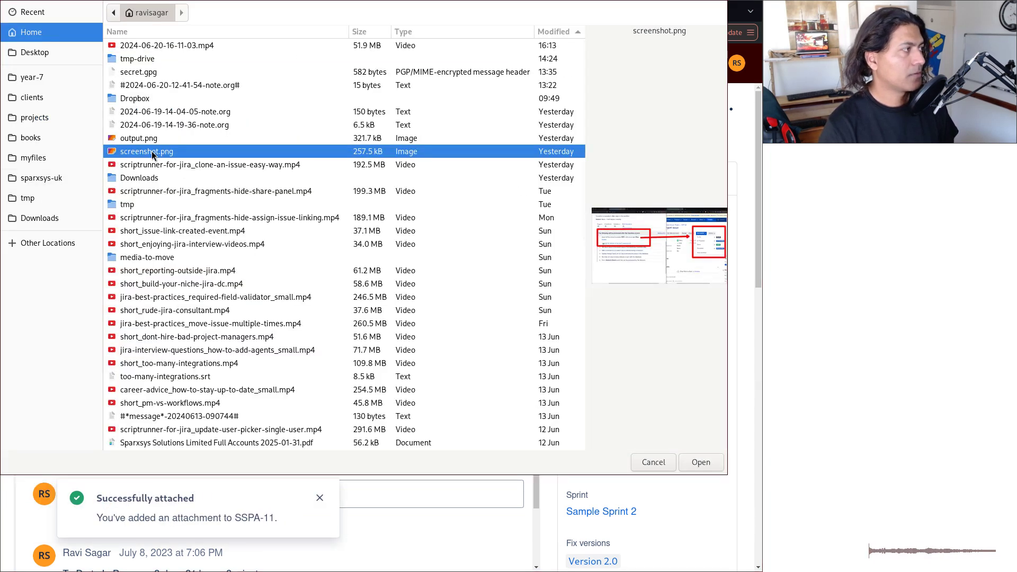
key("Return")
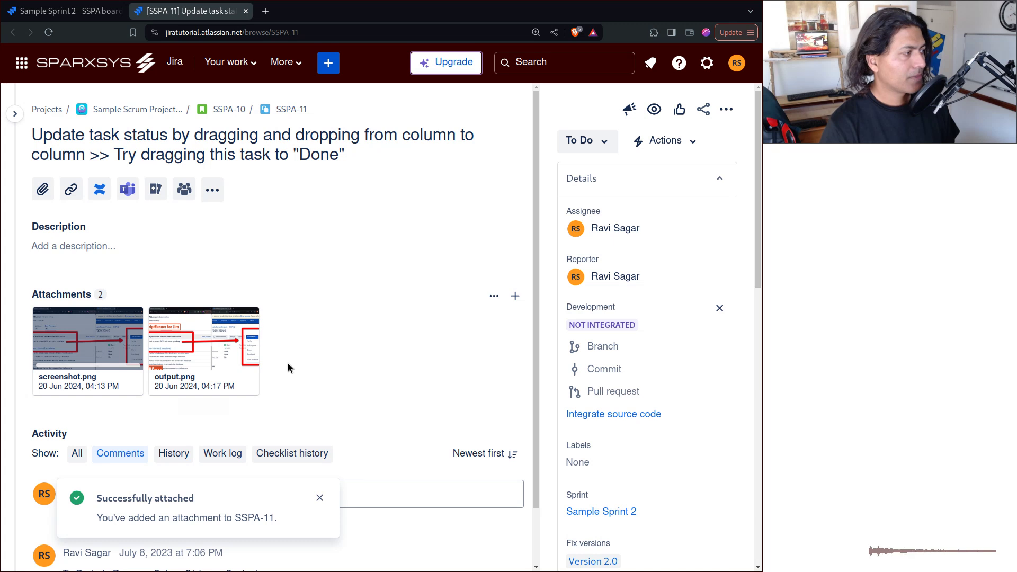
key("ctrl+shift+Tab")
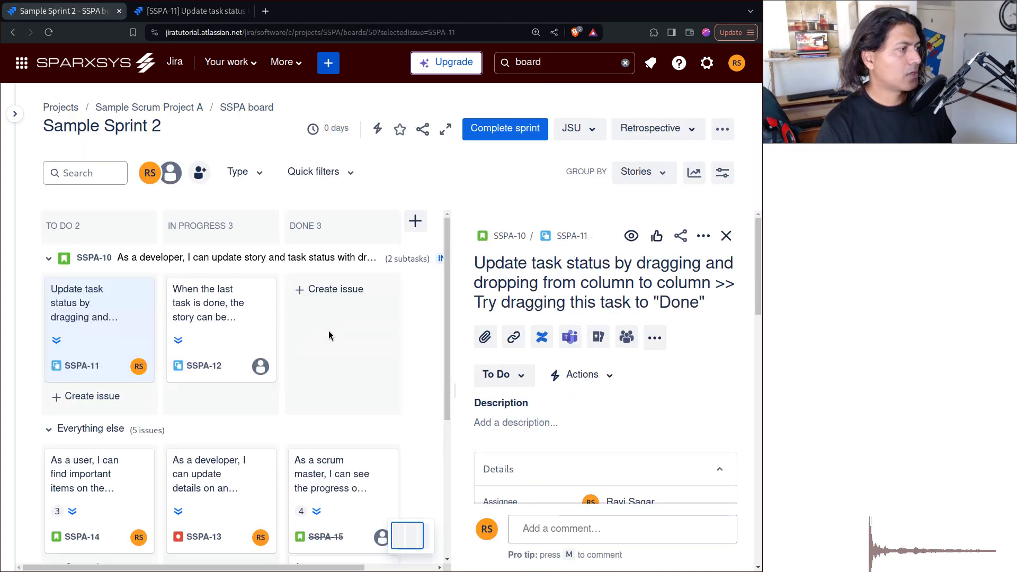
Reload the board, close SSPA-11's details panel and open the board's ••• menu.
key("F5")
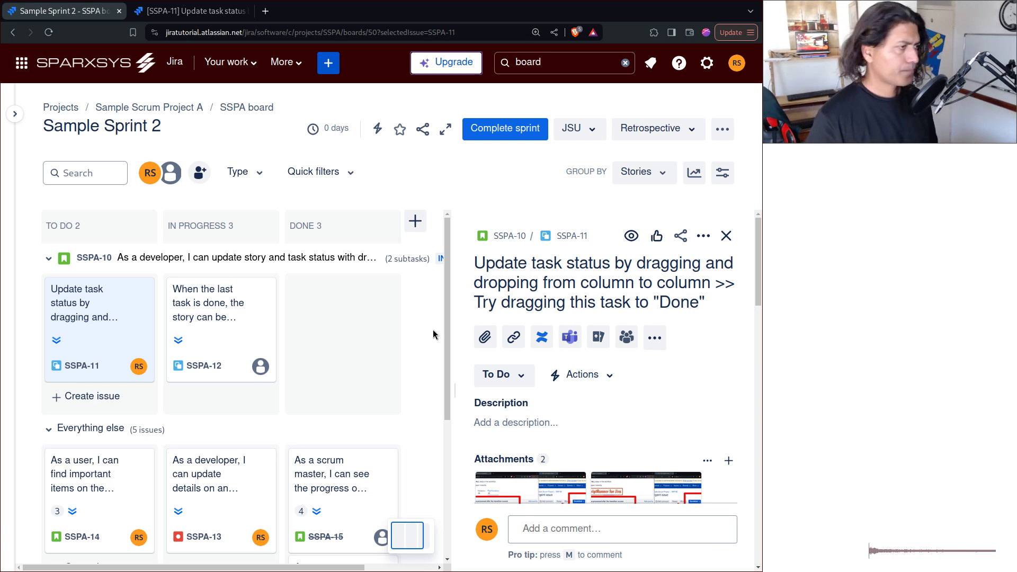
left_click(718, 243)
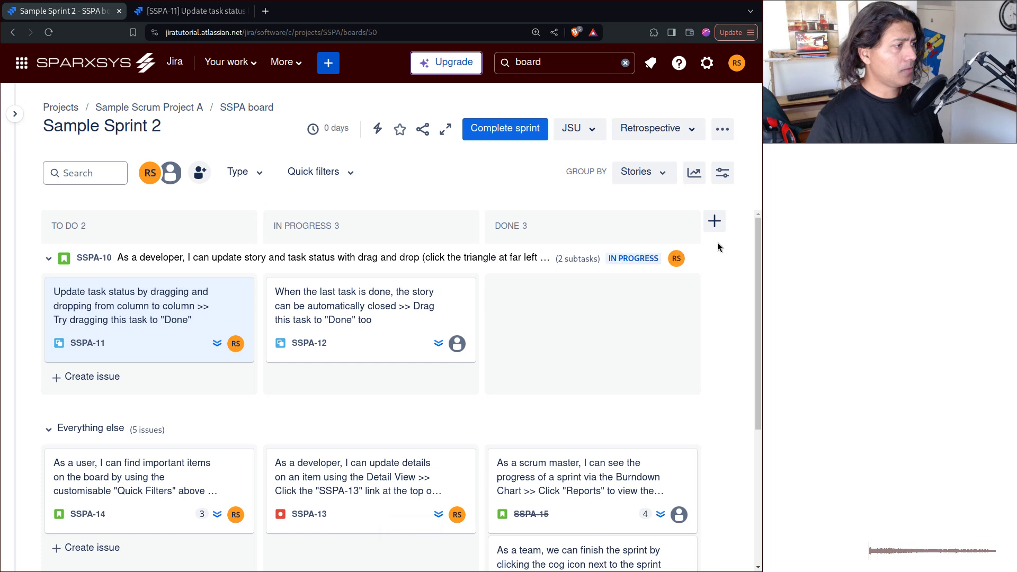
left_click(723, 130)
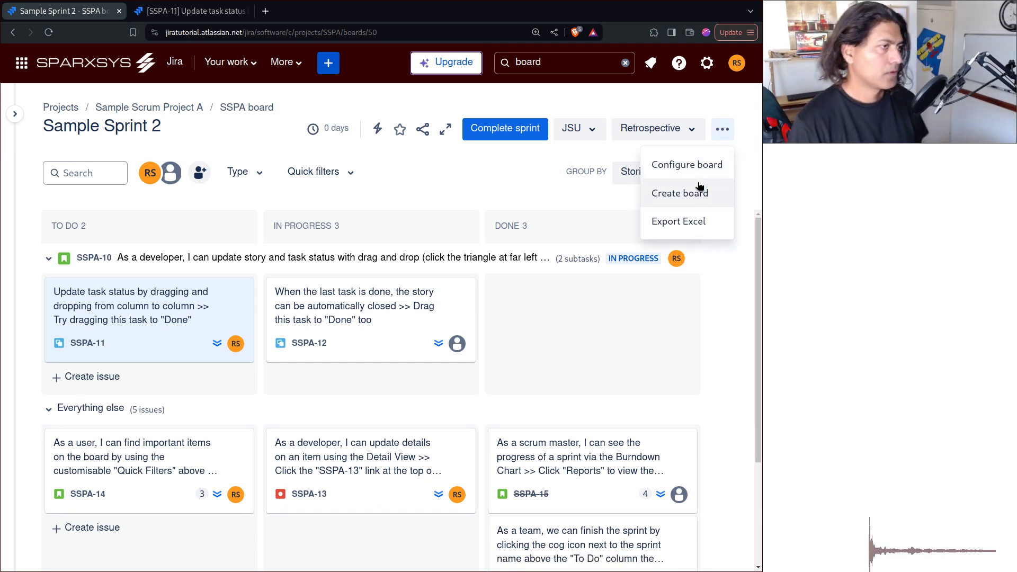
In Configure board's card layout, add the Images field to backlog cards.
left_click(694, 165)
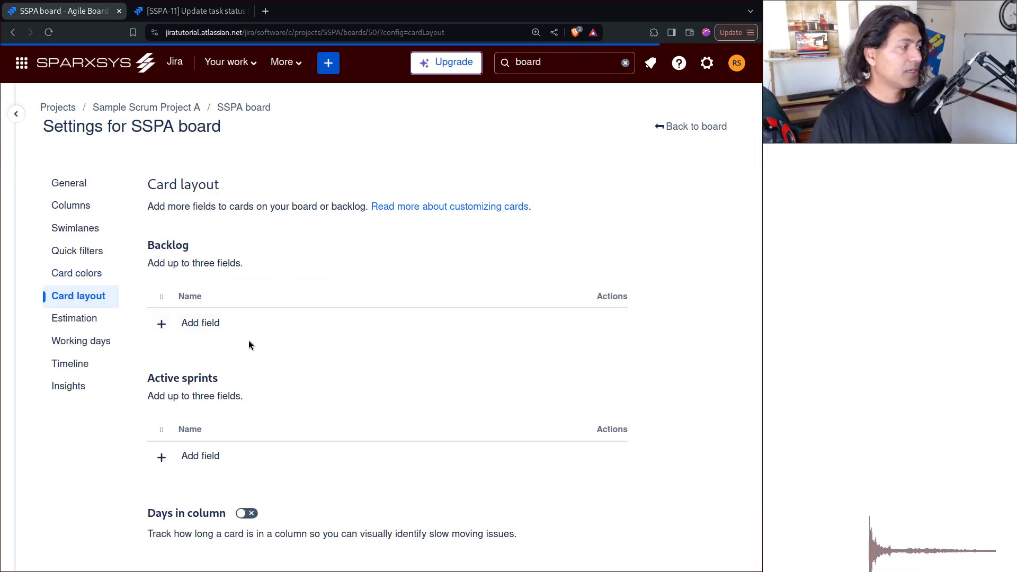
left_click(210, 325)
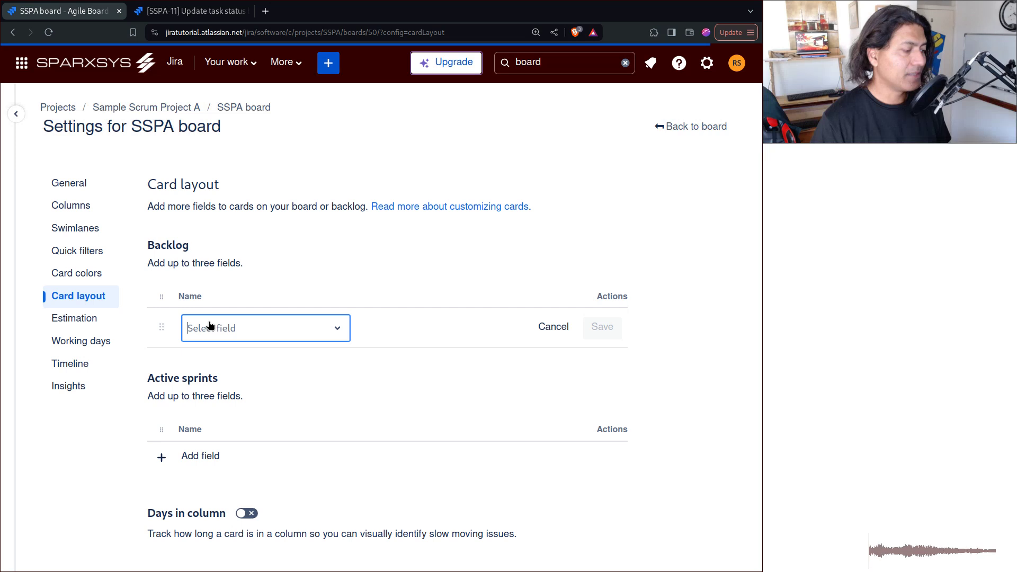
type("att")
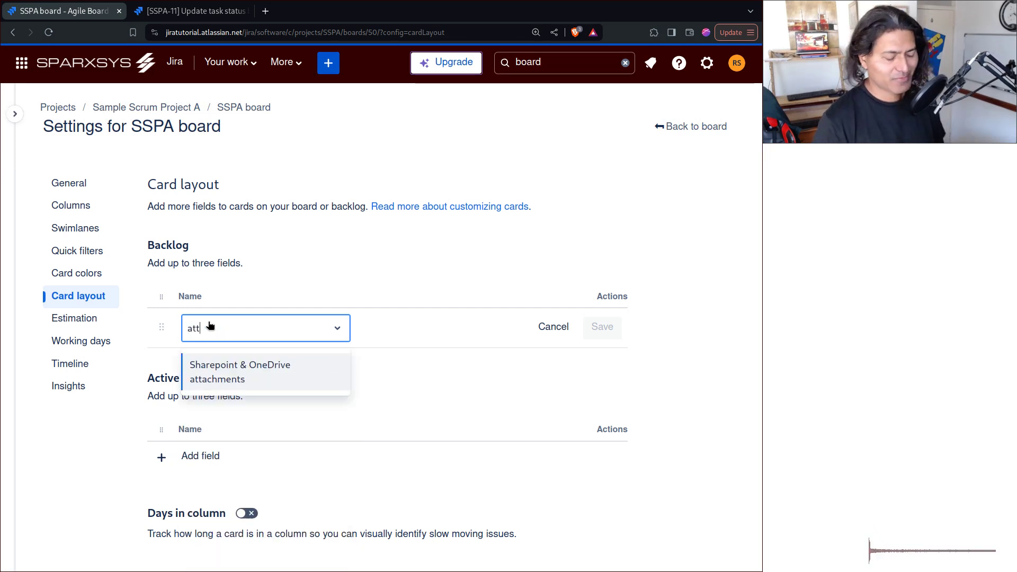
key("BackSpace")
key("BackSpace")
key("BackSpace")
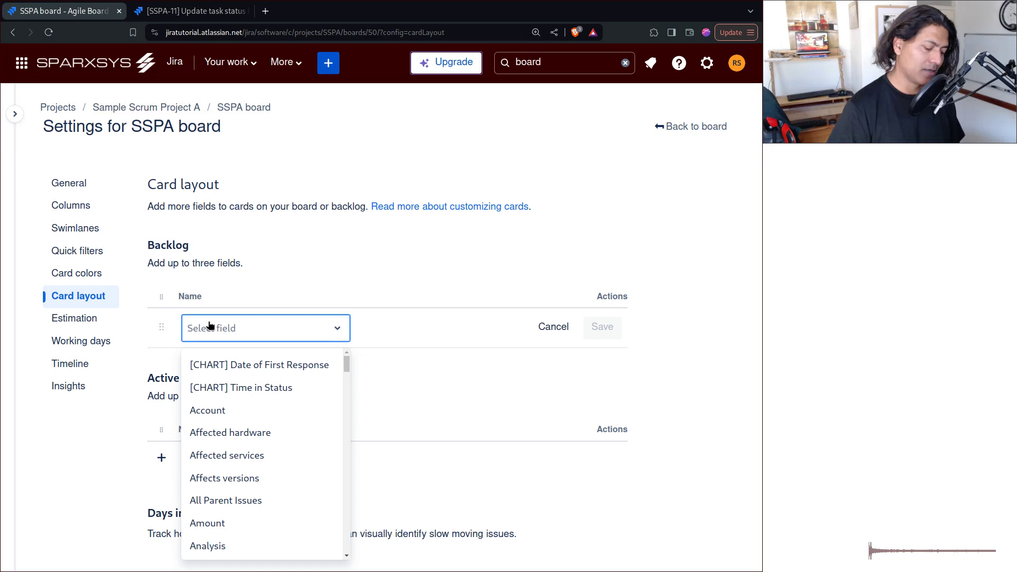
type("ima")
key("Return")
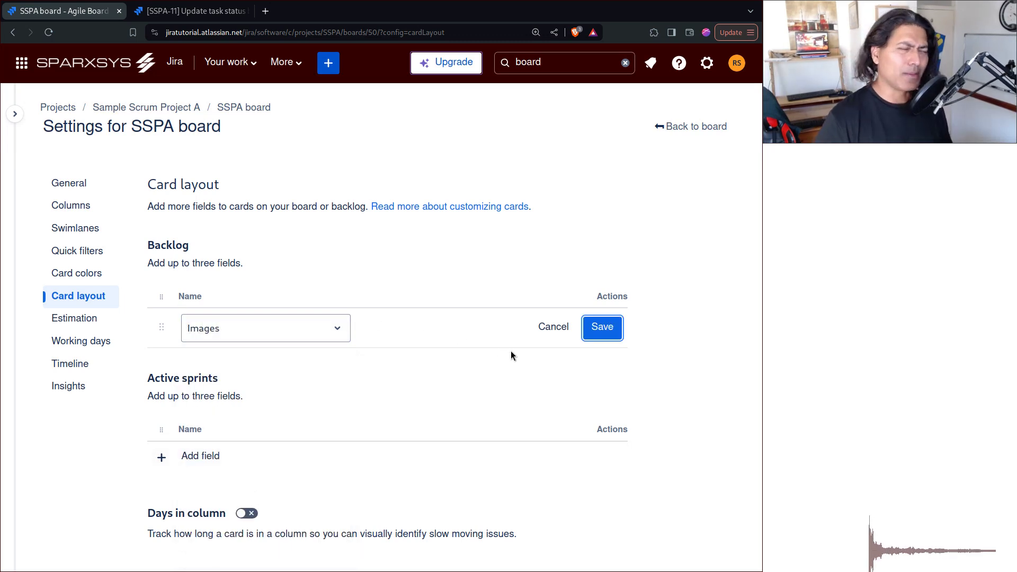
left_click(602, 327)
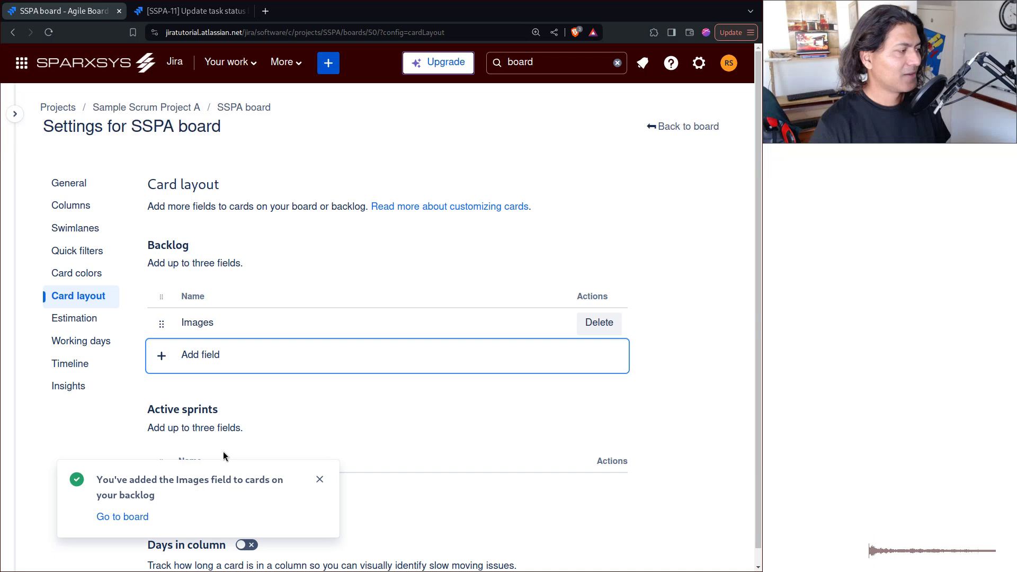
left_click(319, 479)
Add the Images field to active sprint cards as well and return to the board.
left_click(232, 490)
type("image")
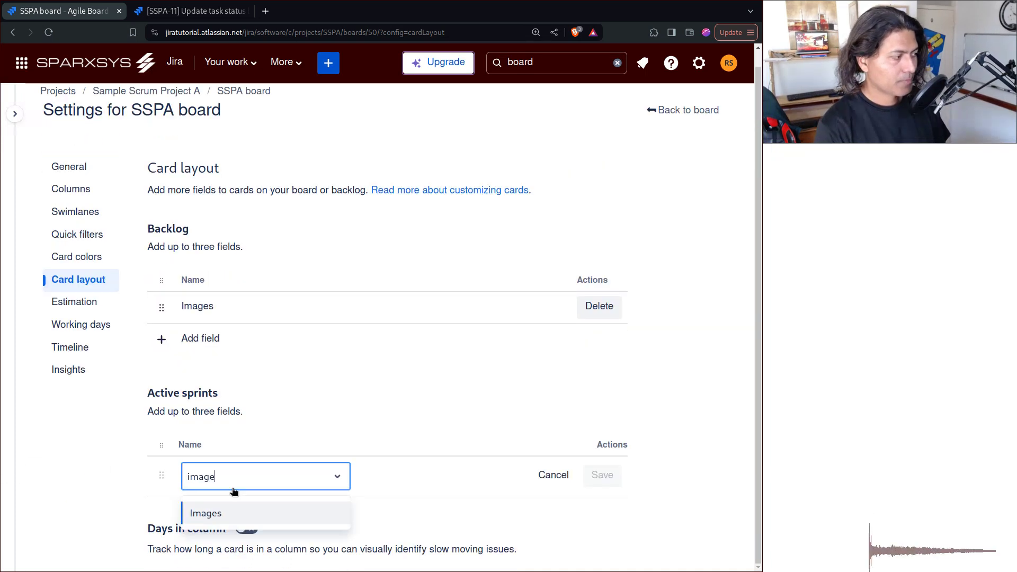
left_click(202, 514)
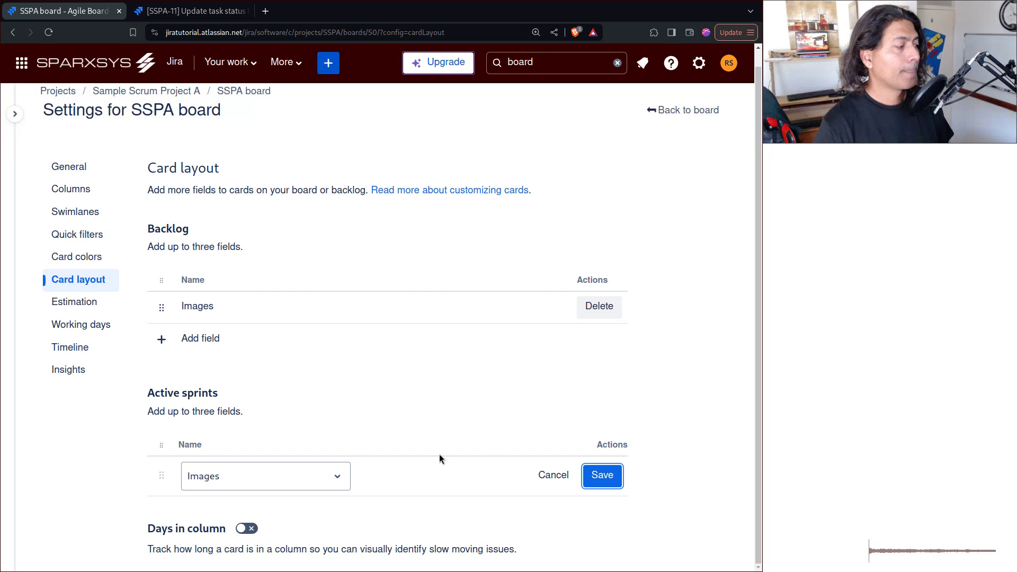
left_click(602, 476)
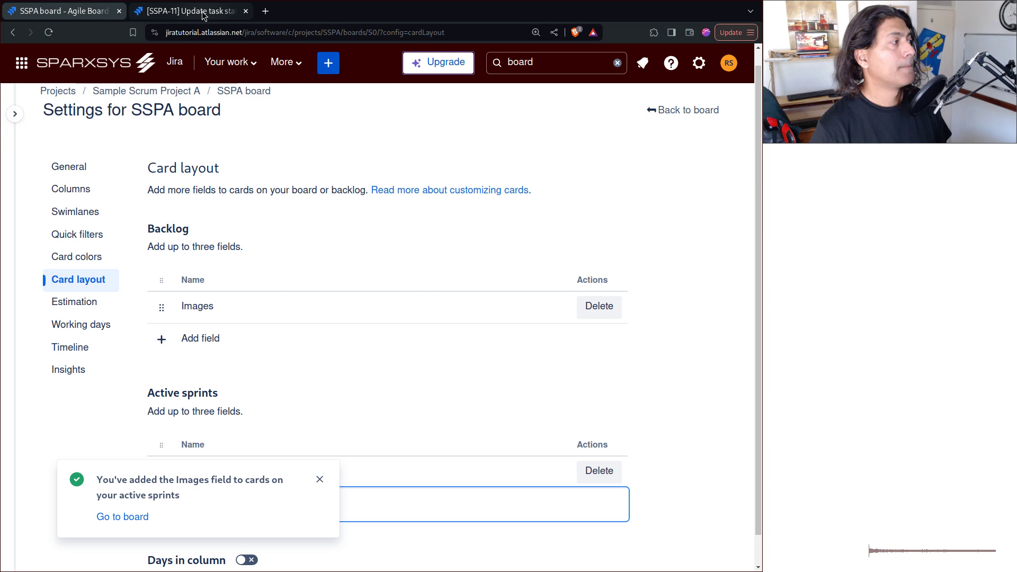
left_click(700, 110)
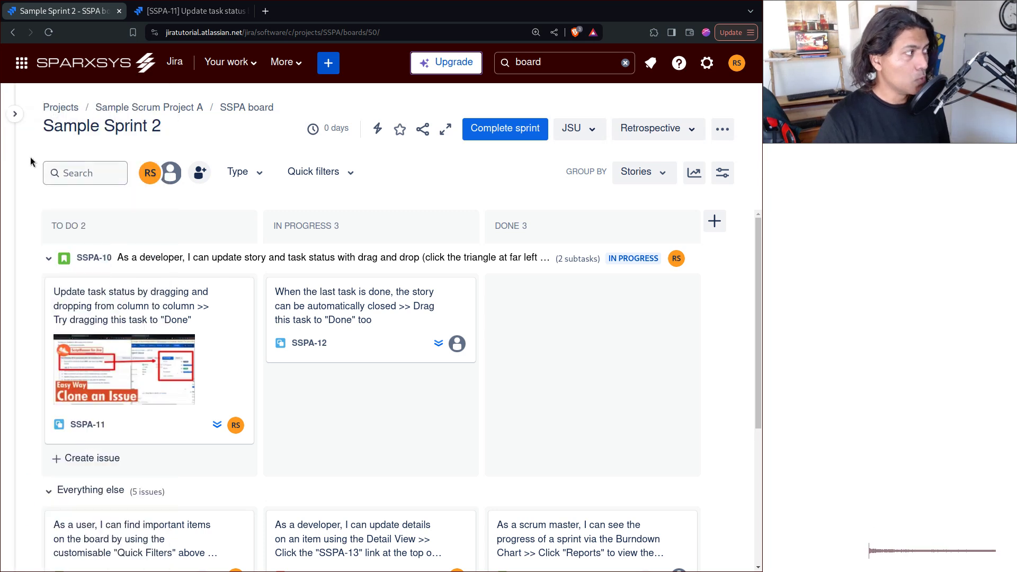
Check SSPA-11's image thumbnail on the board, then open Backlog from the sidebar.
mouse_move(21, 164)
left_click(66, 237)
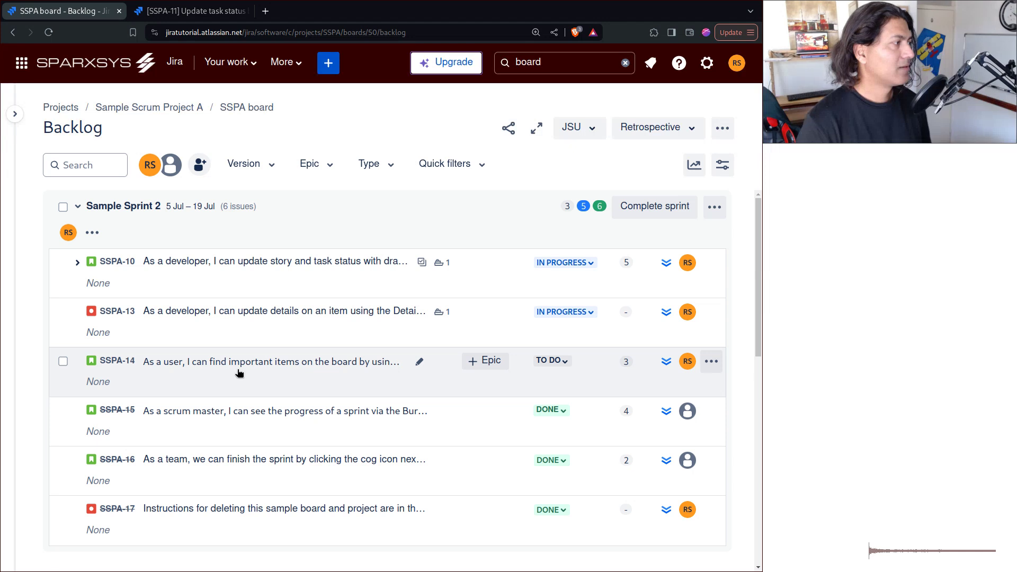
Expand SSPA-10 in the backlog to list SSPA-11 (with image) and SSPA-12, then switch to the SSPA-11 tab.
left_click(77, 264)
left_click(76, 263)
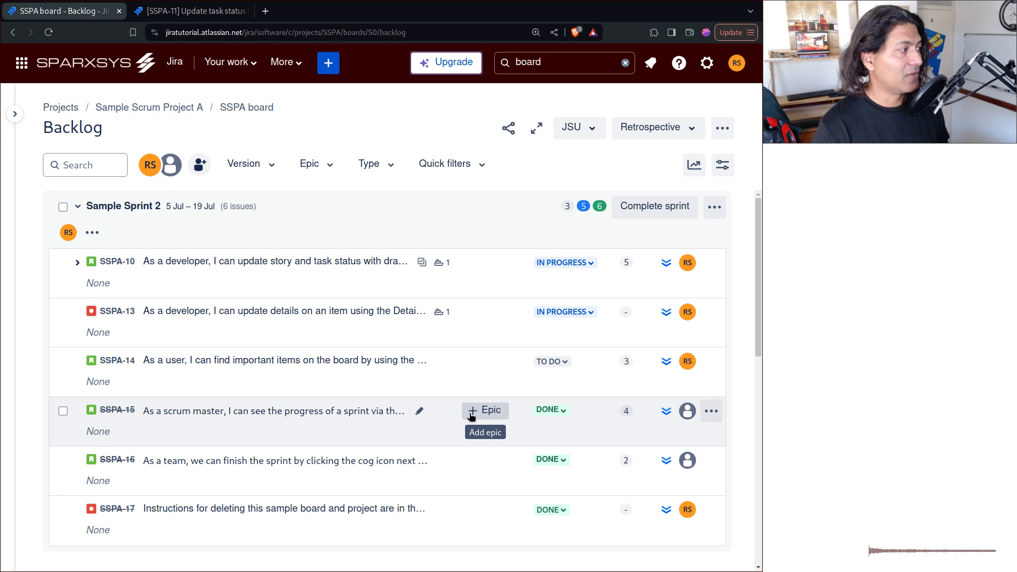
scroll(471, 417, "down", 5)
scroll(471, 417, "down", 3)
scroll(470, 418, "up", 7)
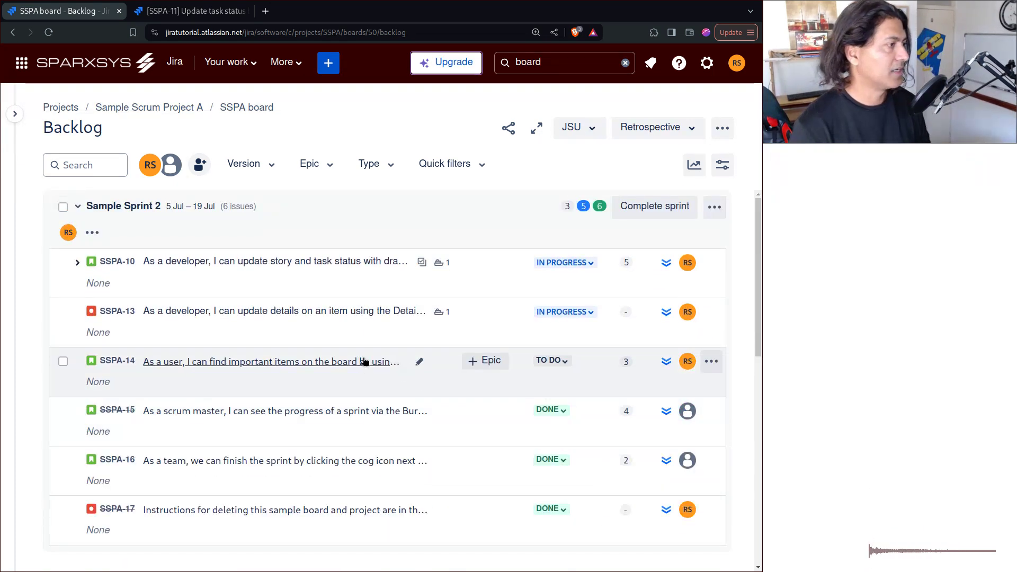
left_click(78, 263)
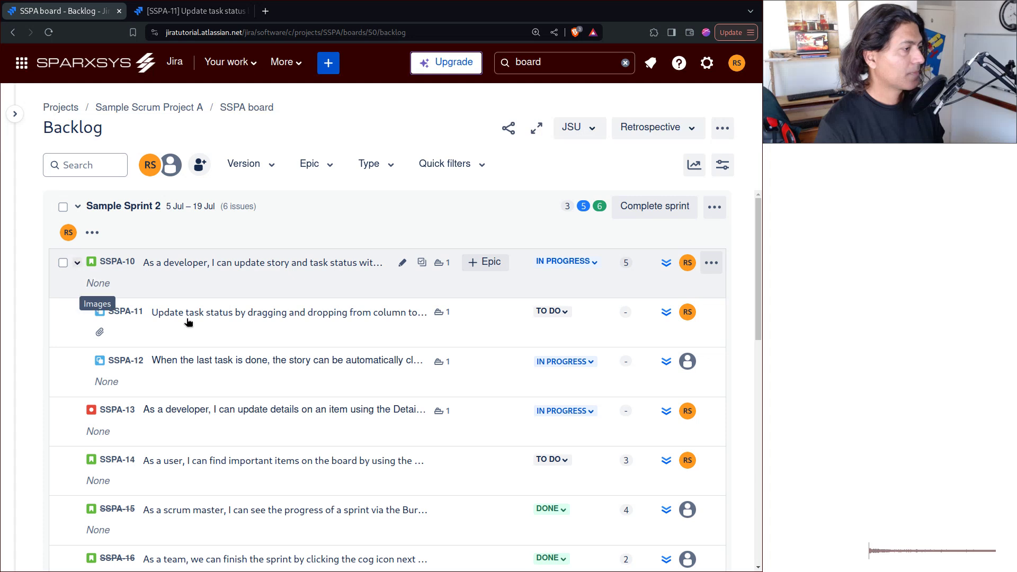
mouse_move(100, 335)
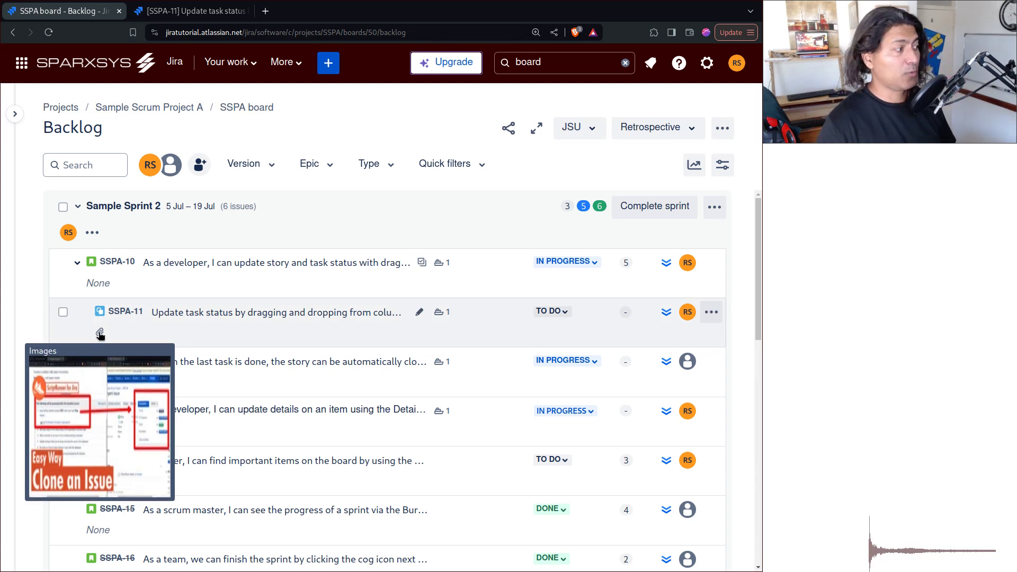
left_click(199, 11)
Attach output.png to parent story SSPA-10 and return to the backlog tab.
left_click(227, 109)
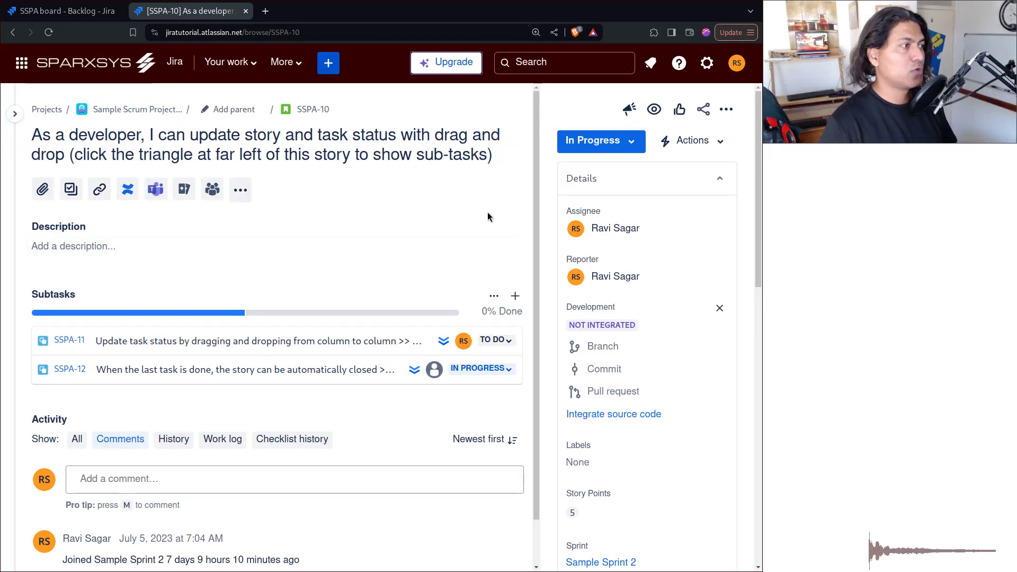
left_click(43, 190)
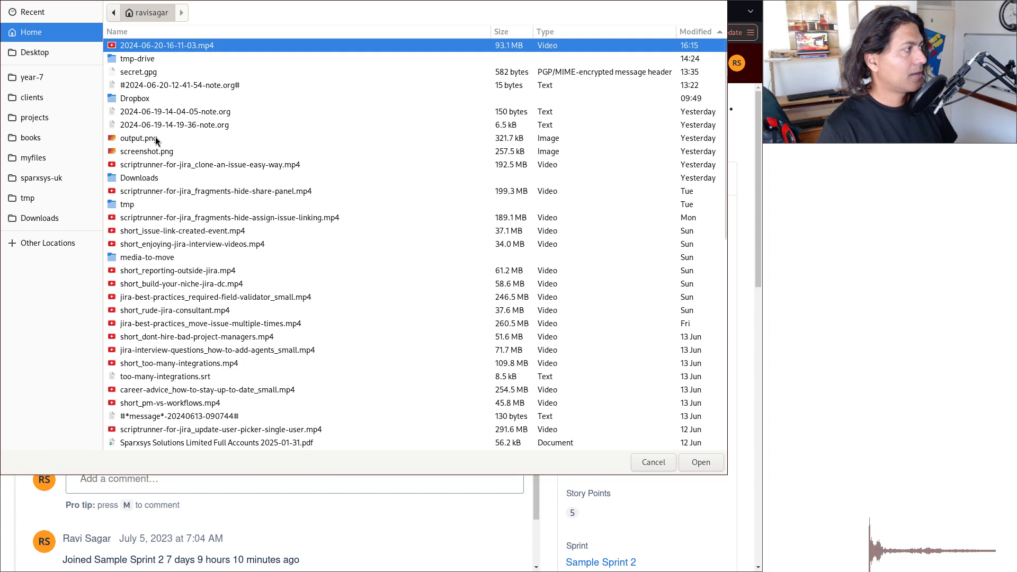
double_click(142, 138)
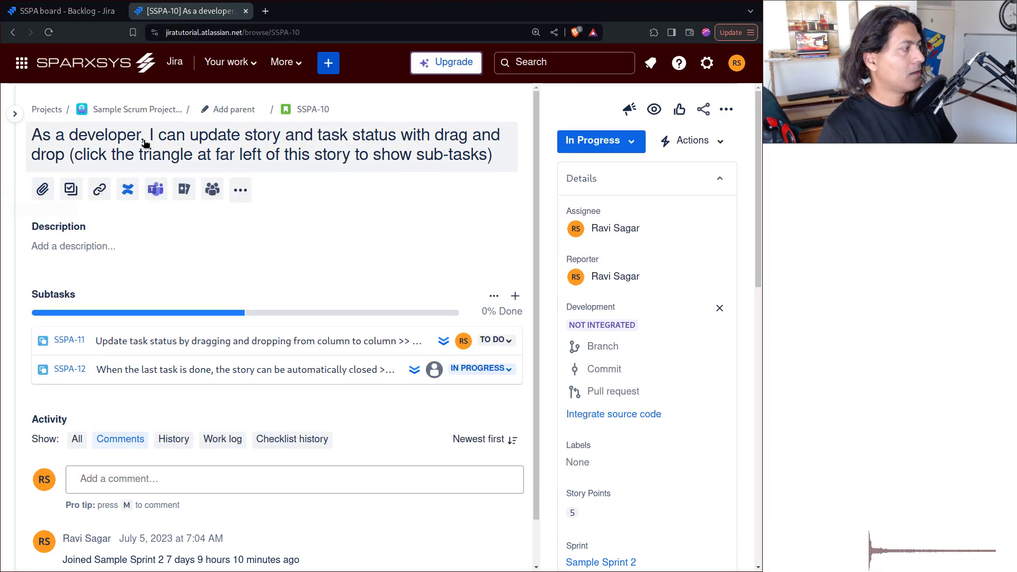
key("ctrl+shift+Tab")
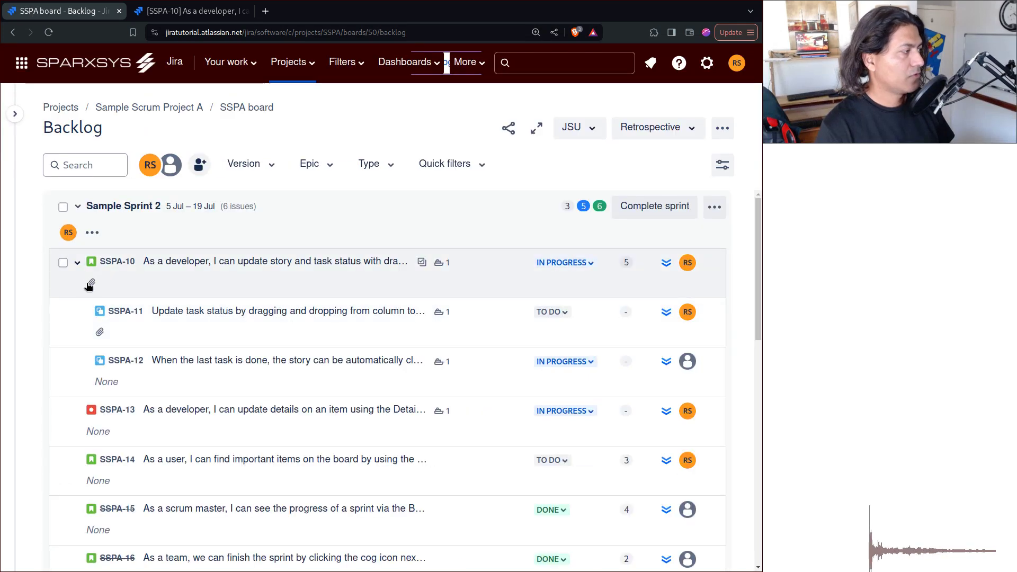
mouse_move(91, 286)
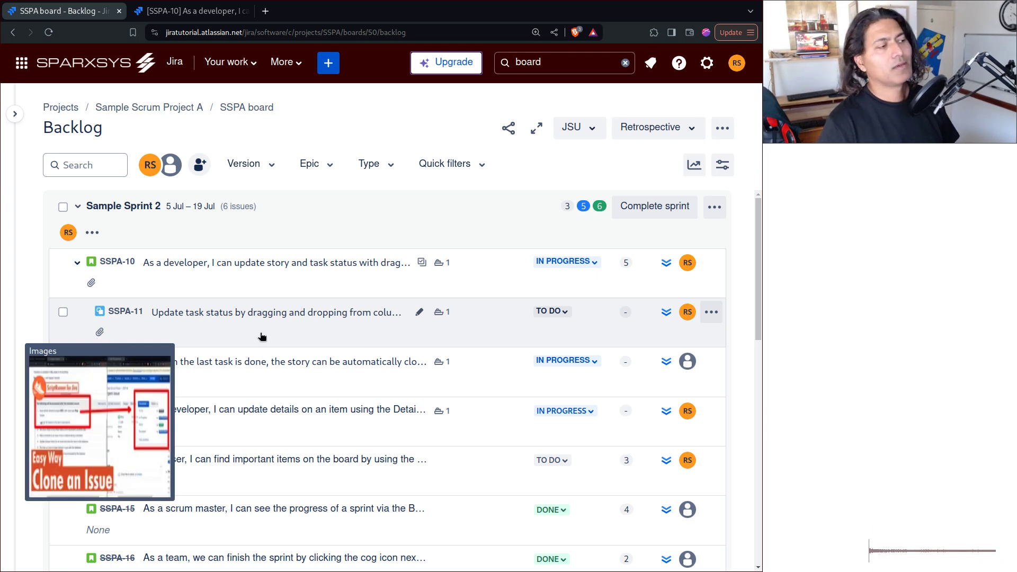
mouse_move(439, 320)
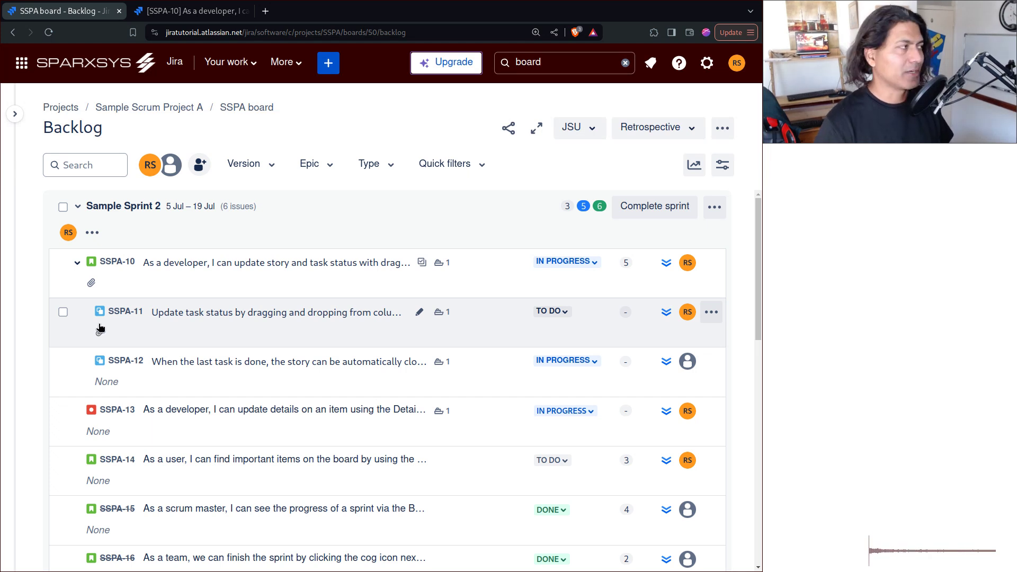
key("ctrl+Tab")
key("ctrl+shift+Tab")
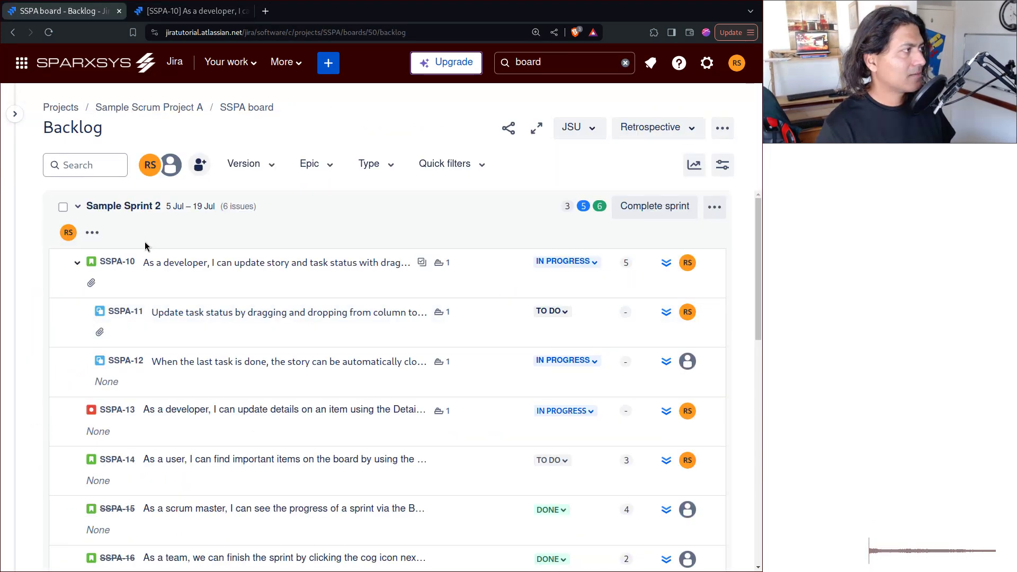
Open the Active sprints board, then widen the details panel on SSPA-10's issue page.
mouse_move(16, 114)
left_click(69, 265)
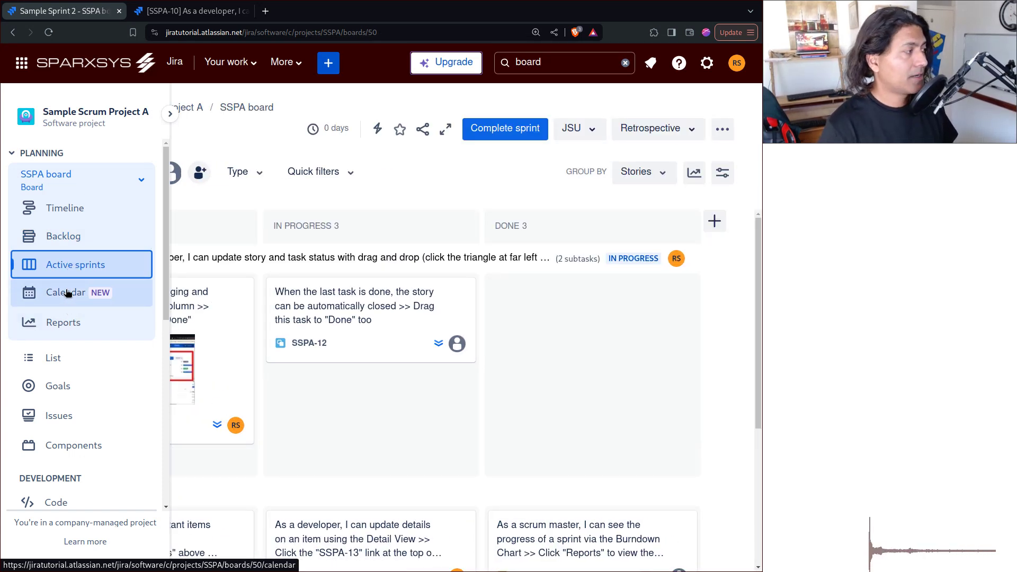
left_click(195, 14)
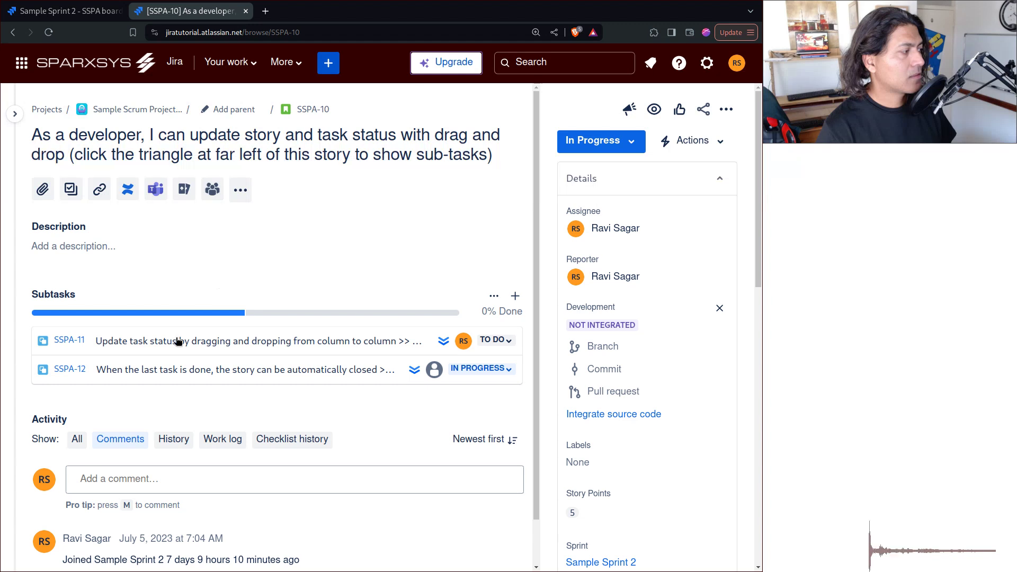
left_click_drag(66, 340, 295, 326)
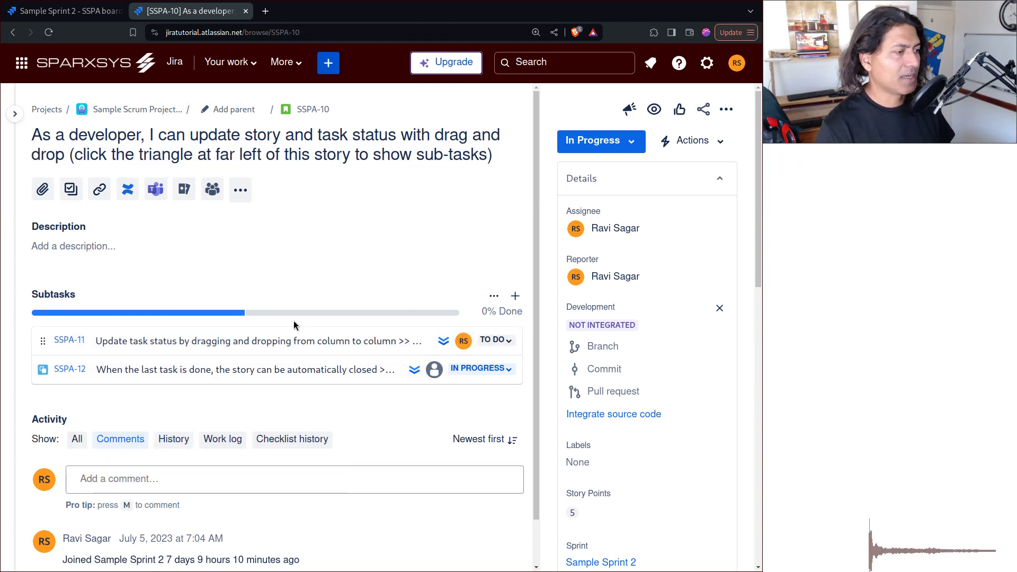
left_click_drag(546, 374, 471, 373)
scroll(606, 335, "down", 7)
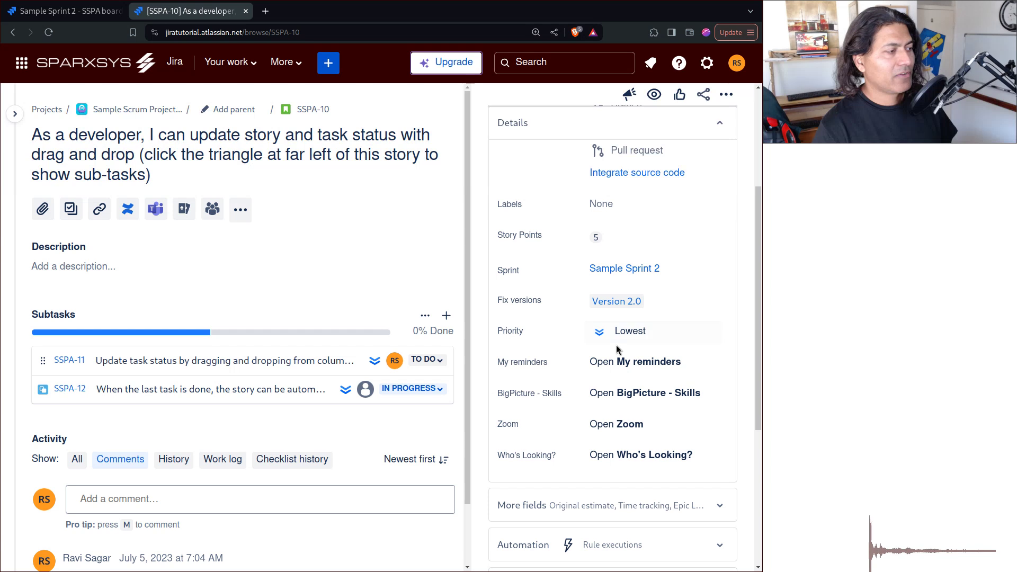
Back on the board tab, open the SSPA Calendar view showing June 2024.
key("ctrl+shift+Tab")
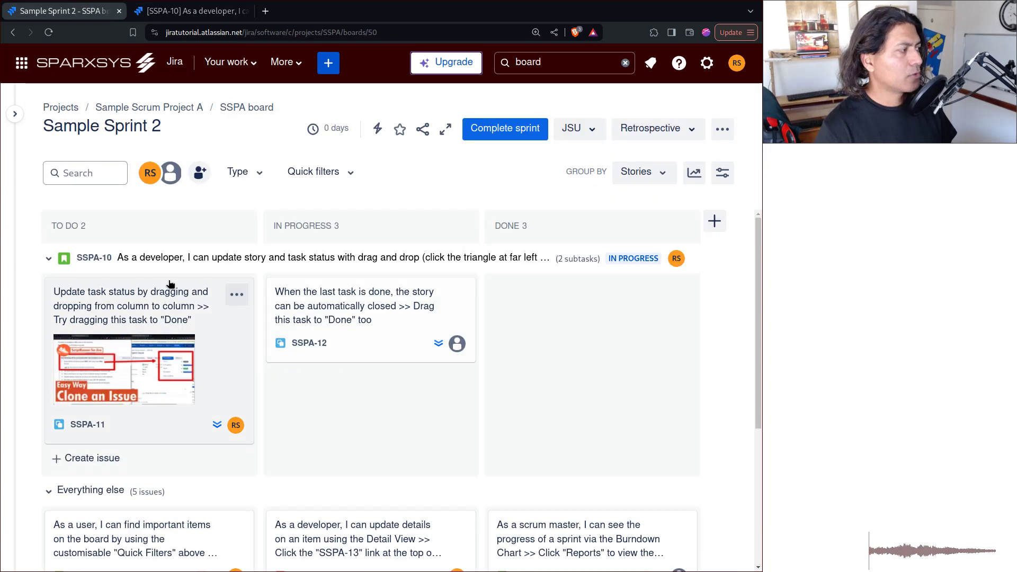
mouse_move(15, 114)
left_click(63, 286)
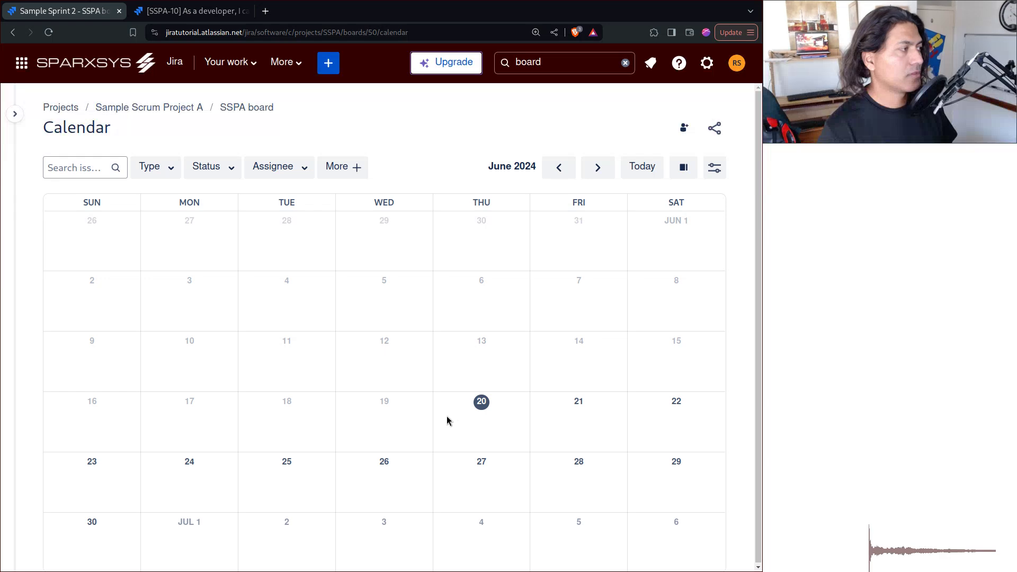
On SSPA-10's page, reveal the extra fields such as time tracking and components.
left_click(209, 15)
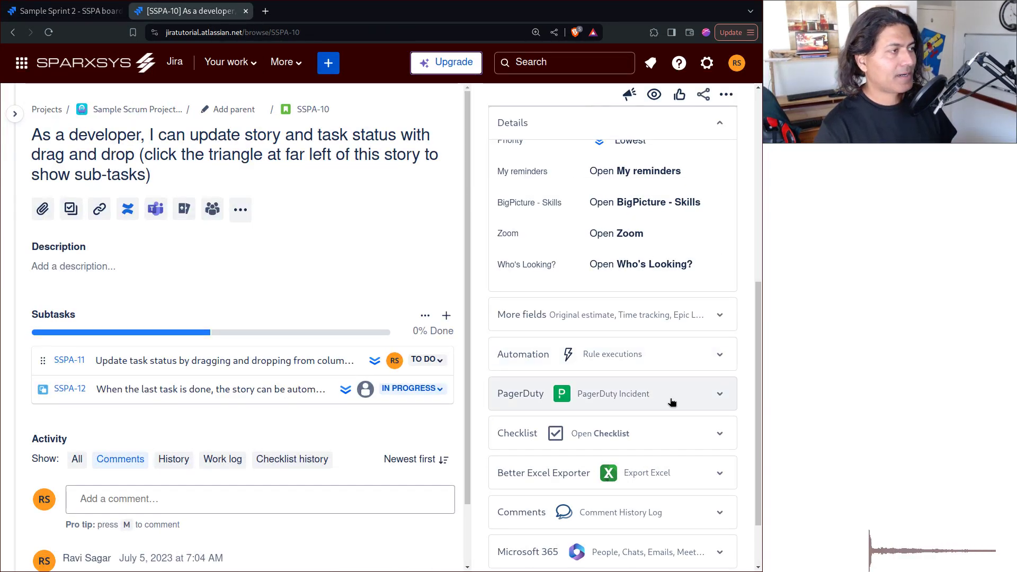
scroll(673, 402, "up", 3)
scroll(673, 402, "down", 4)
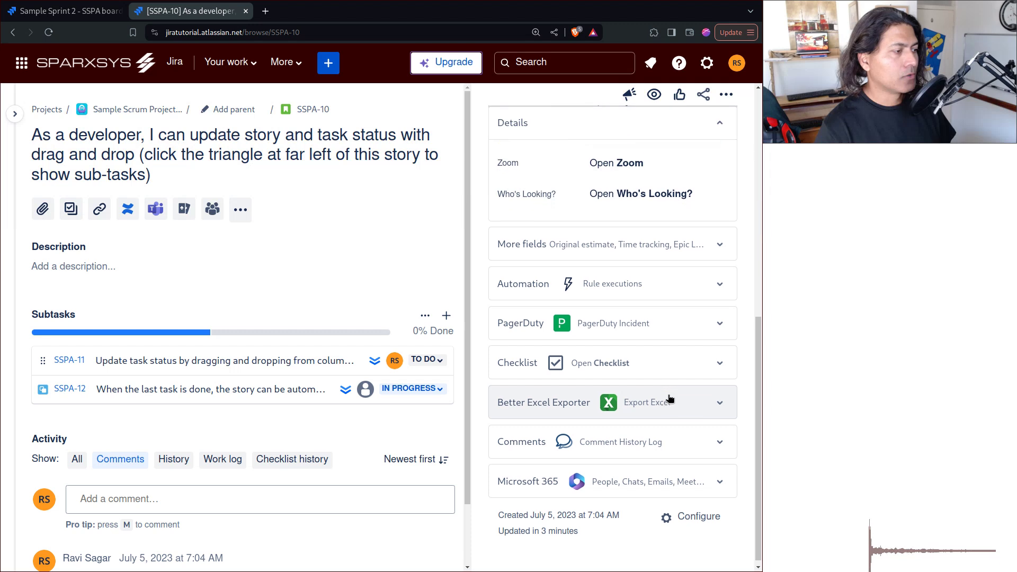
scroll(668, 402, "up", 2)
scroll(665, 410, "up", 5)
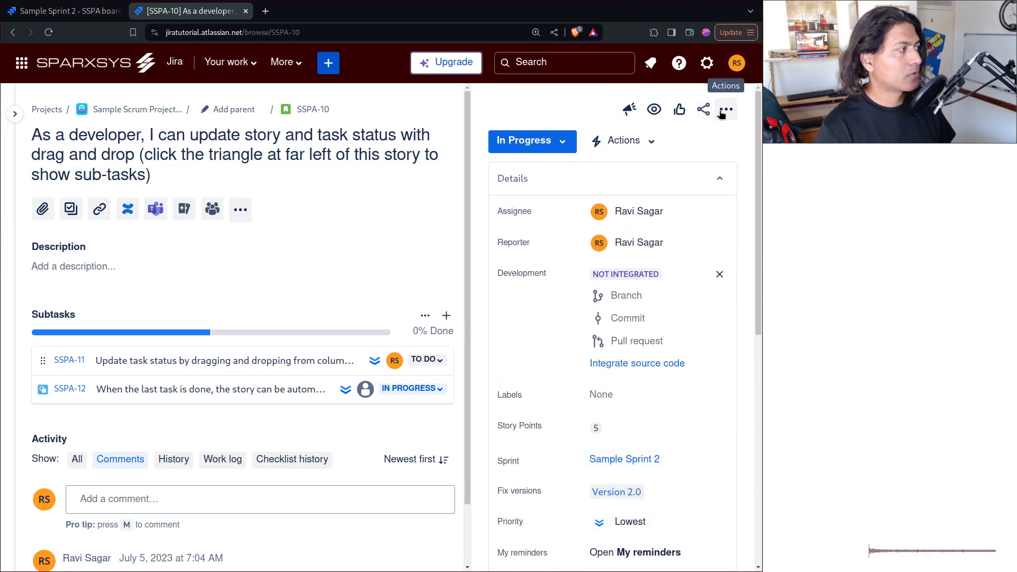
scroll(716, 380, "down", 7)
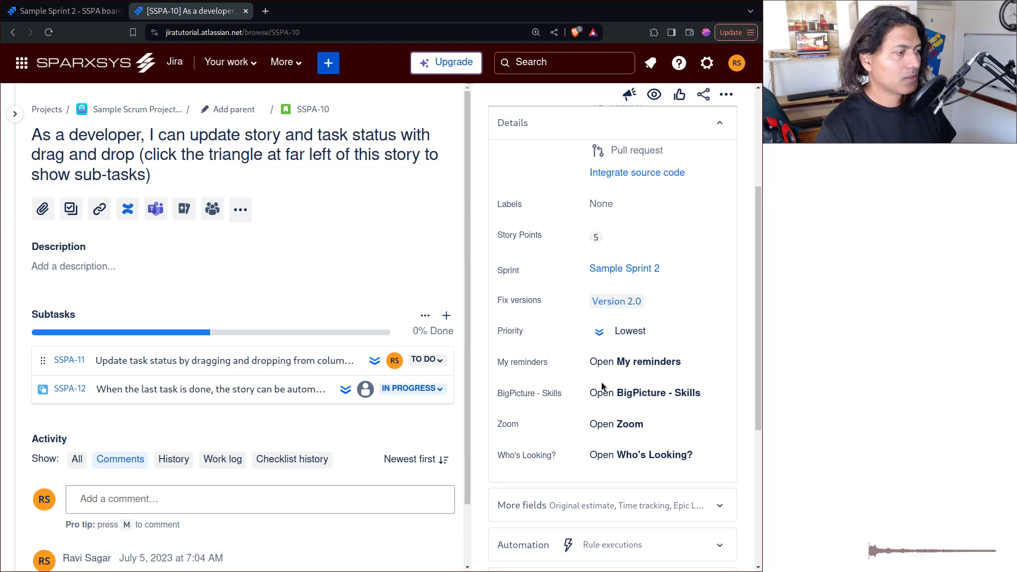
left_click(657, 320)
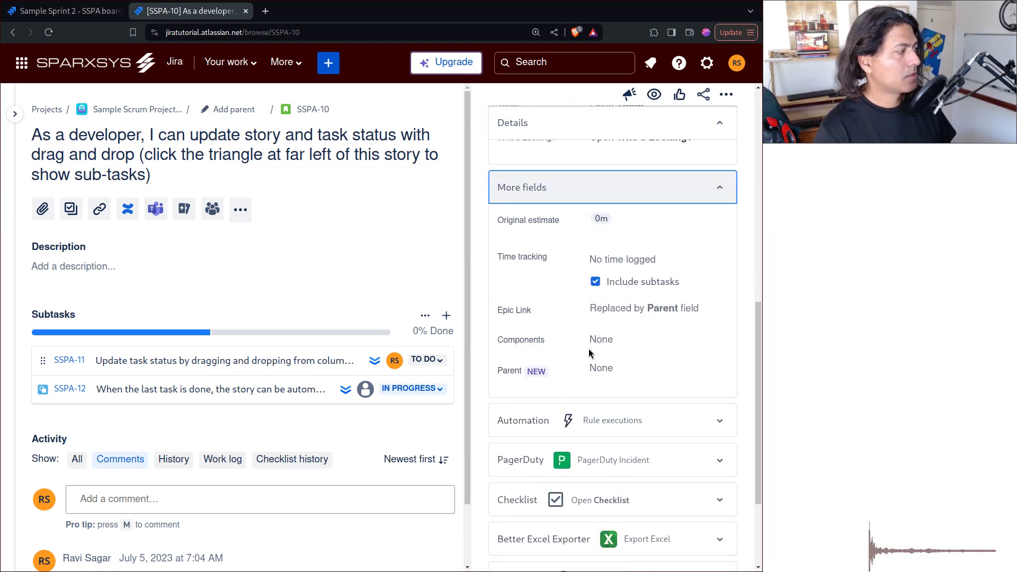
scroll(594, 355, "down", 3)
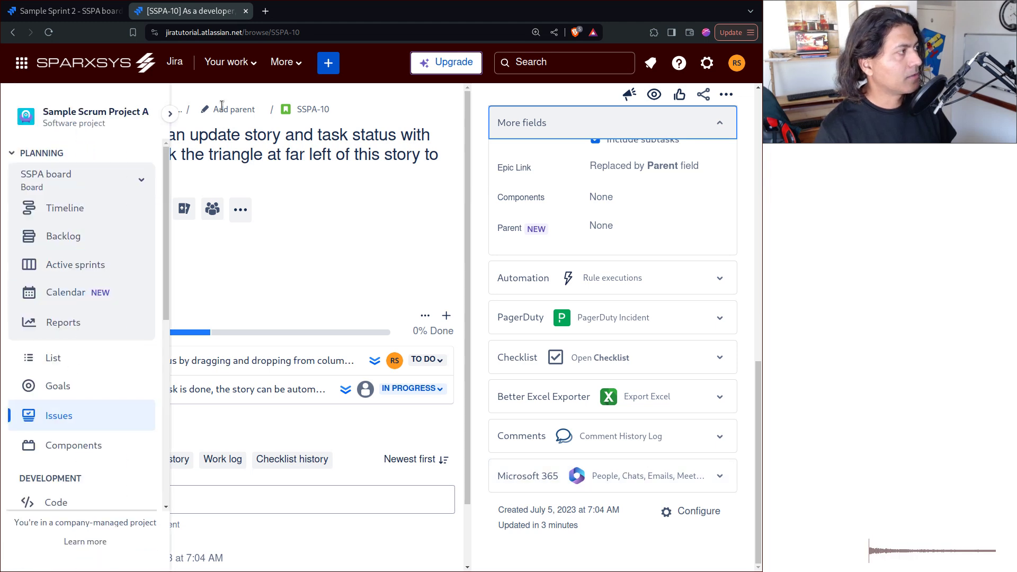
Collapse SSPA-10's extra fields, check its actions, and open Project settings for Sample Scrum Project A.
left_click(69, 12)
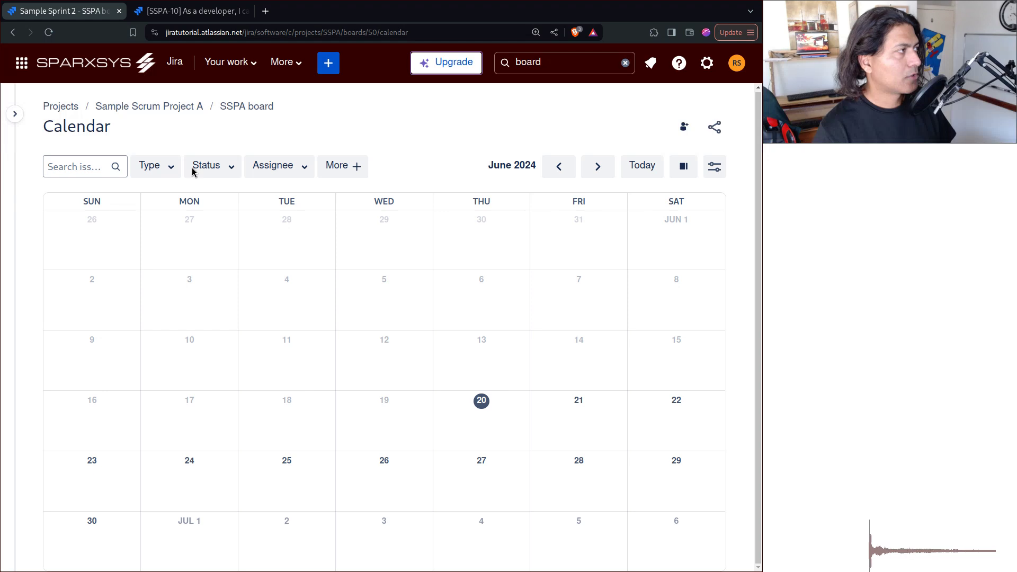
left_click(176, 12)
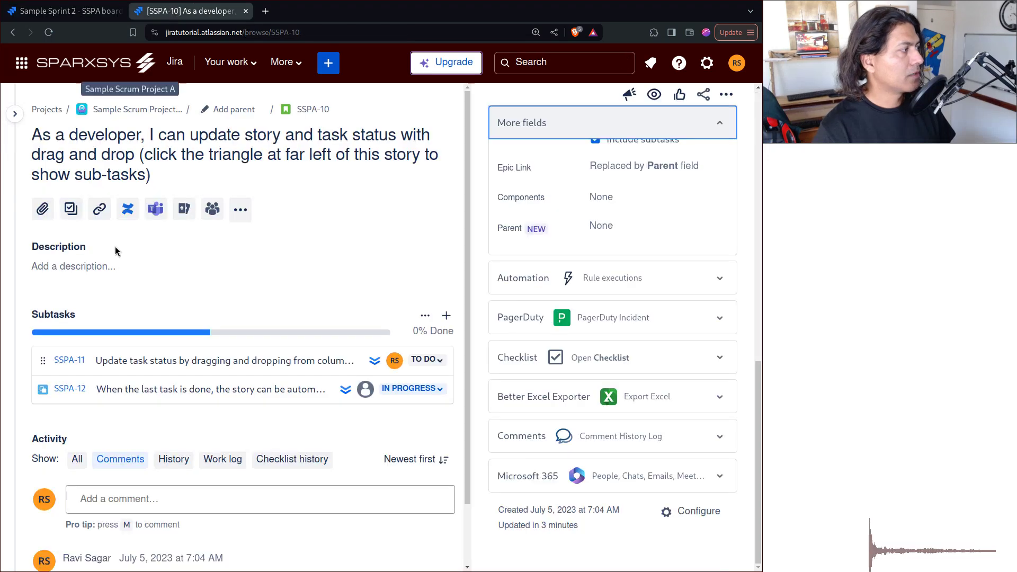
left_click(14, 114)
left_click(710, 129)
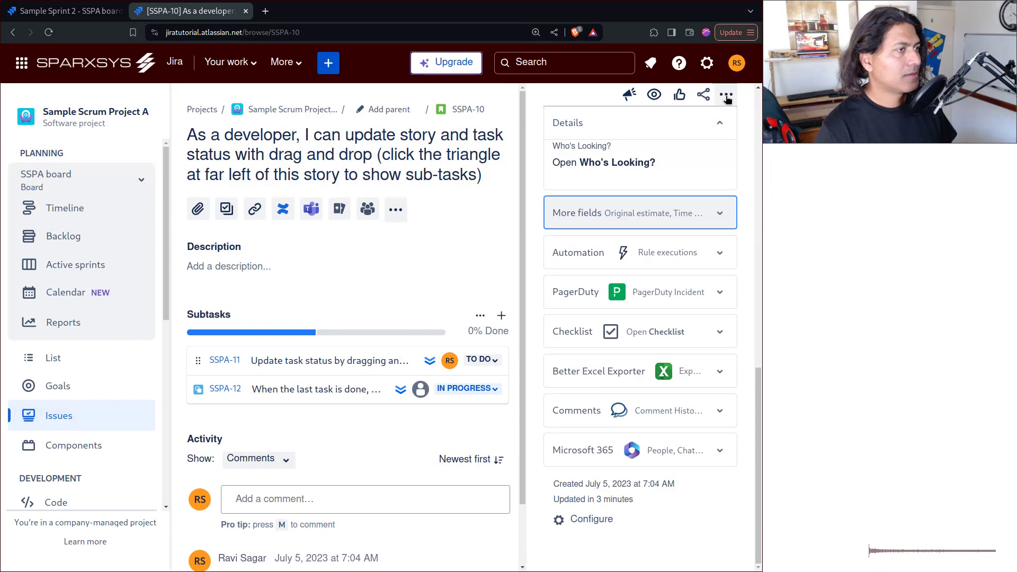
left_click(726, 97)
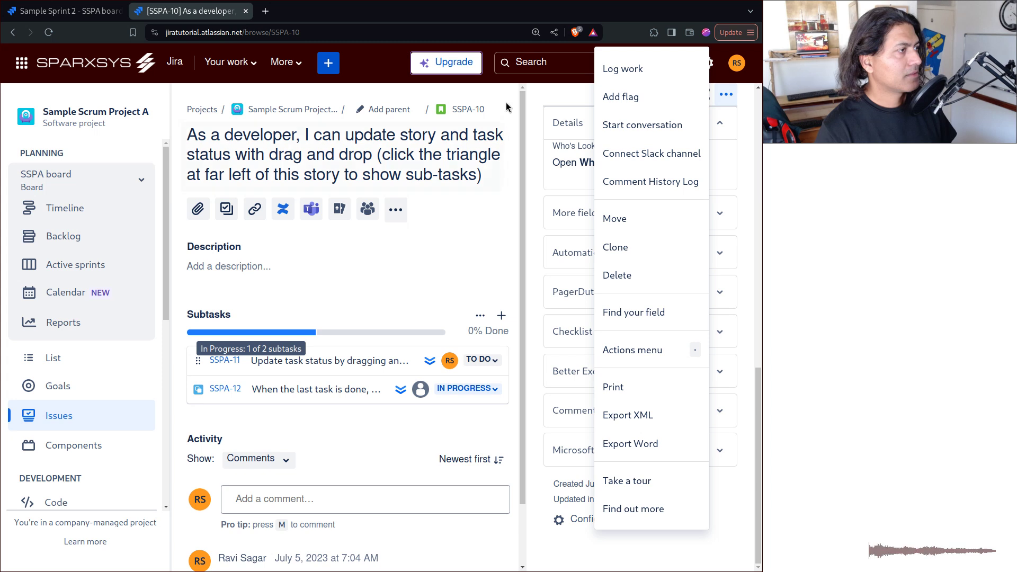
scroll(106, 334, "down", 5)
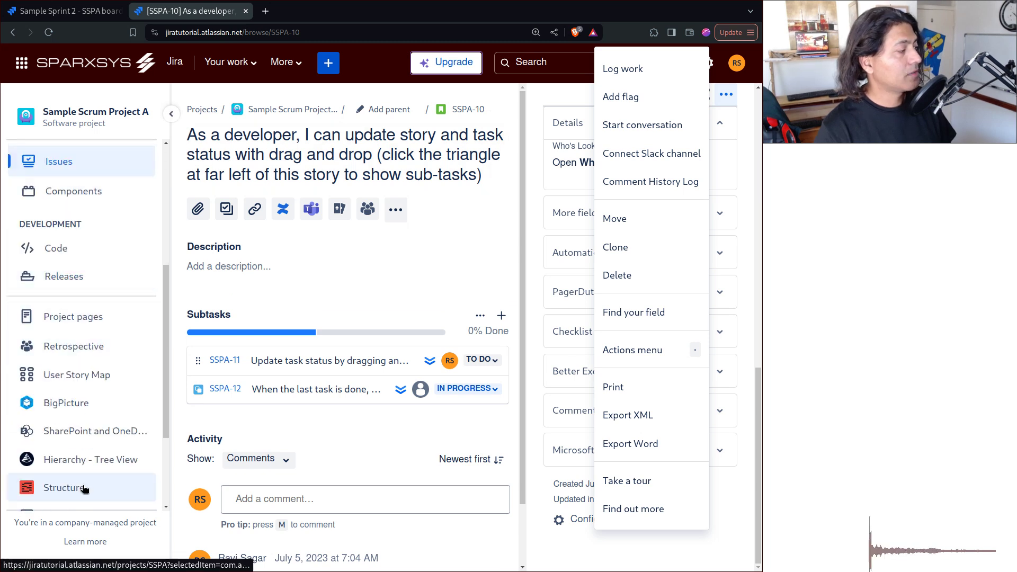
scroll(68, 488, "down", 3)
left_click(67, 486)
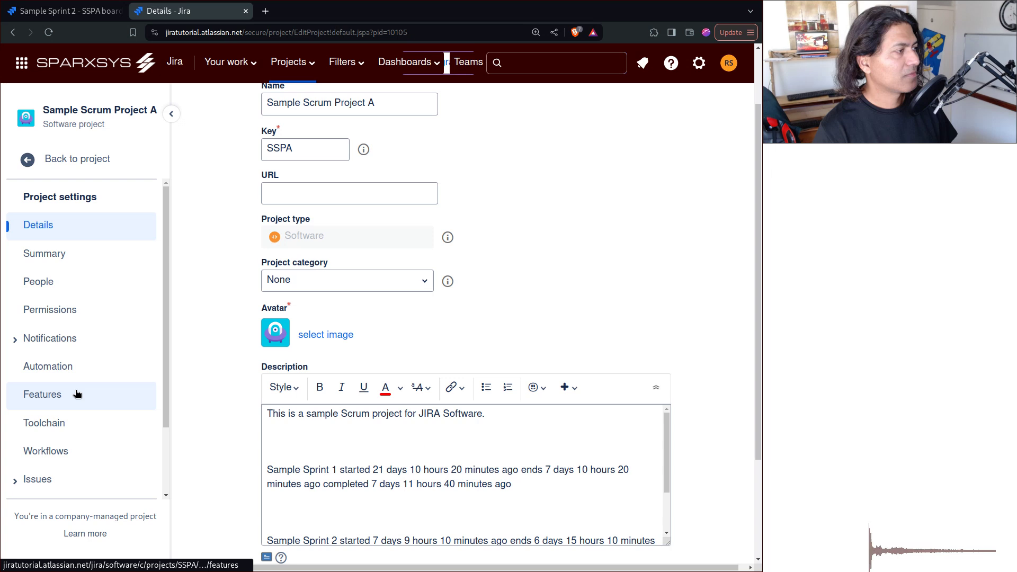
Return to the SSPA June 2024 calendar and check its filter and view settings (Releases, Sprints, Sunday weeks).
left_click(61, 11)
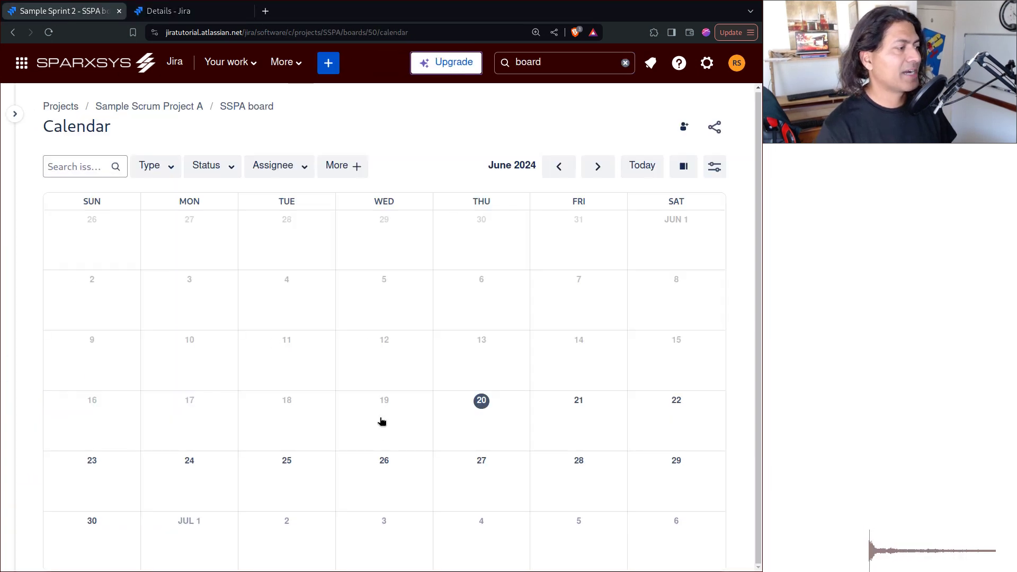
left_click(351, 165)
left_click(419, 148)
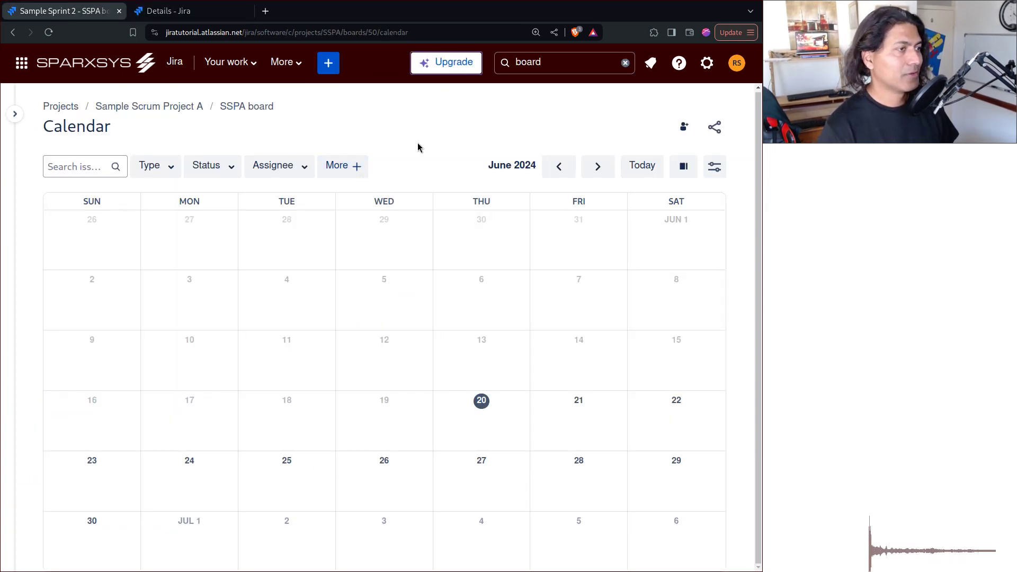
left_click(714, 167)
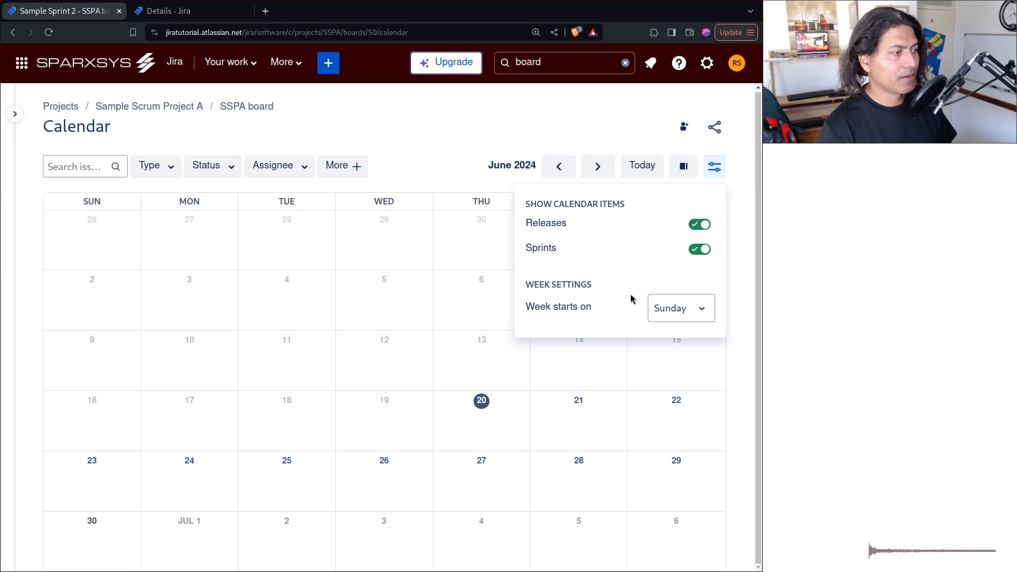
left_click(459, 121)
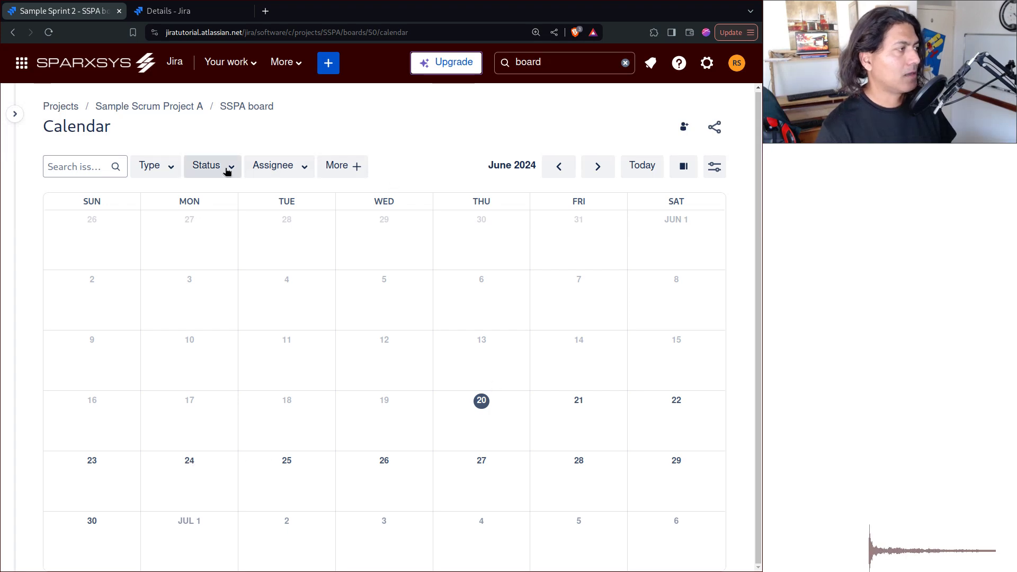
Add the Due date field to the Create issue screen of the SSPA: Scrum Default Screen Scheme (1).
left_click(178, 12)
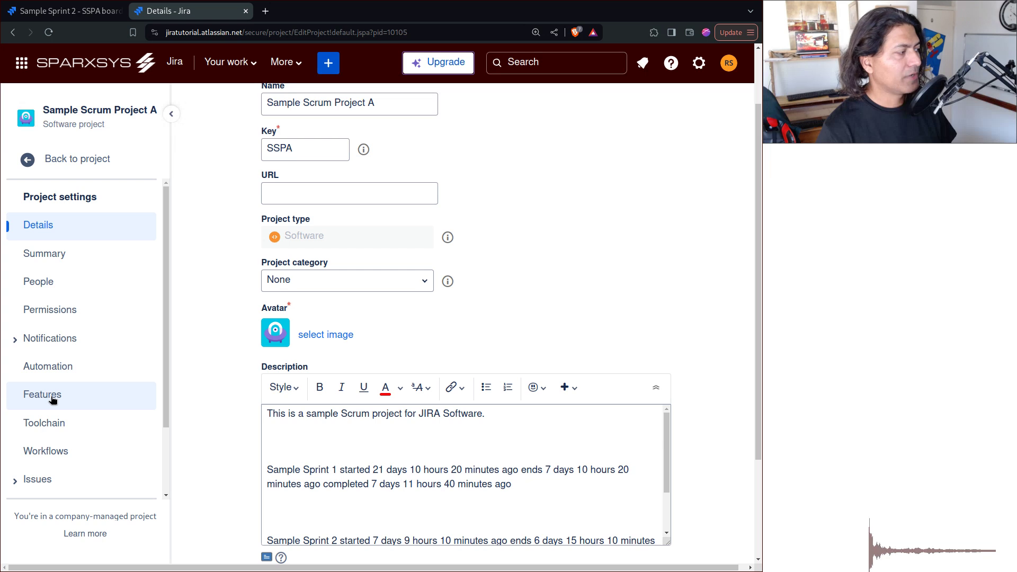
scroll(59, 401, "down", 2)
left_click(16, 396)
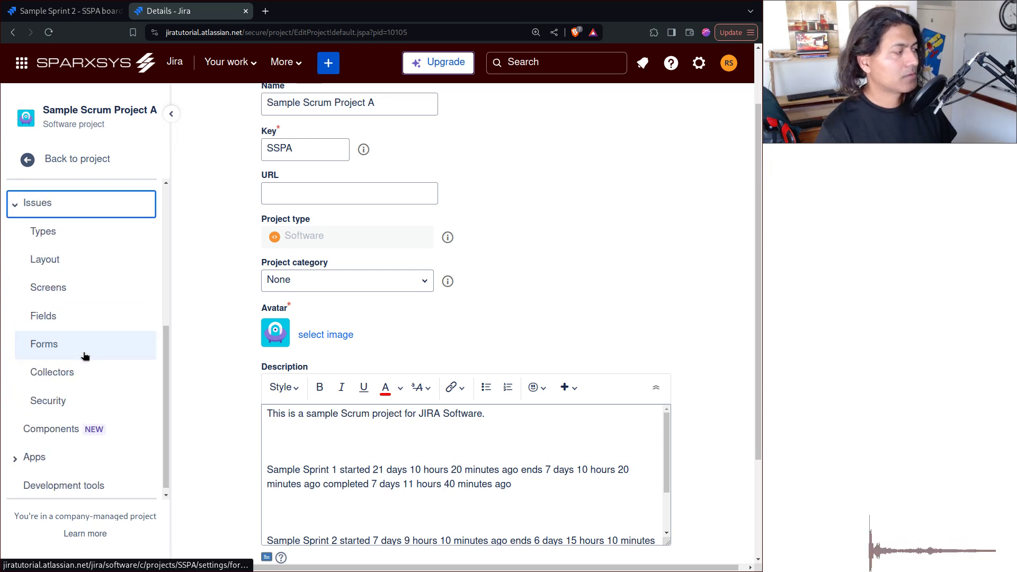
left_click(67, 287)
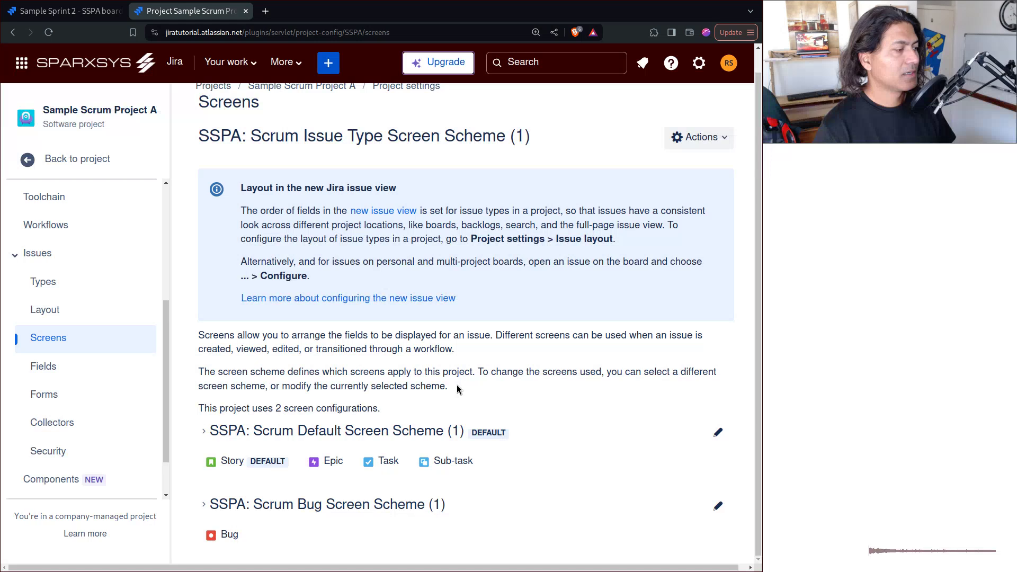
left_click(359, 431)
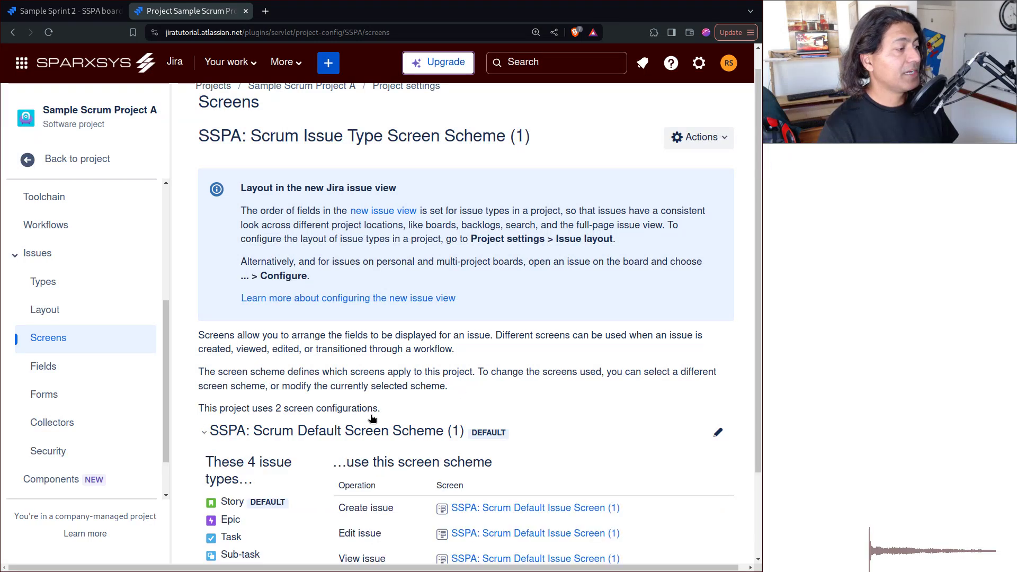
scroll(504, 346, "down", 2)
left_click(528, 403)
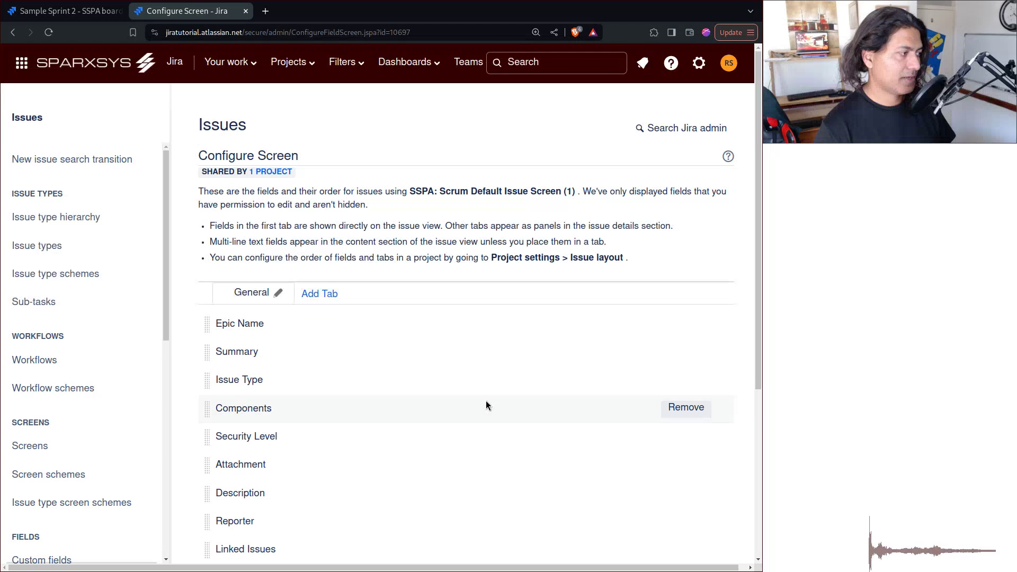
scroll(486, 404, "down", 5)
left_click(281, 525)
type("du")
left_click(256, 551)
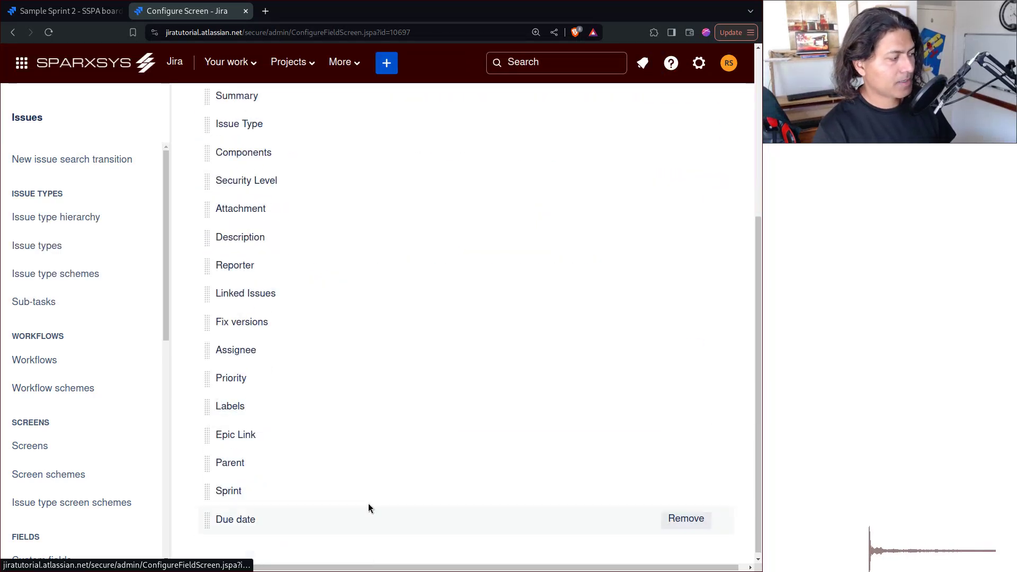
Reopen issue SSPA-11 from the recently viewed items.
scroll(579, 84, "up", 5)
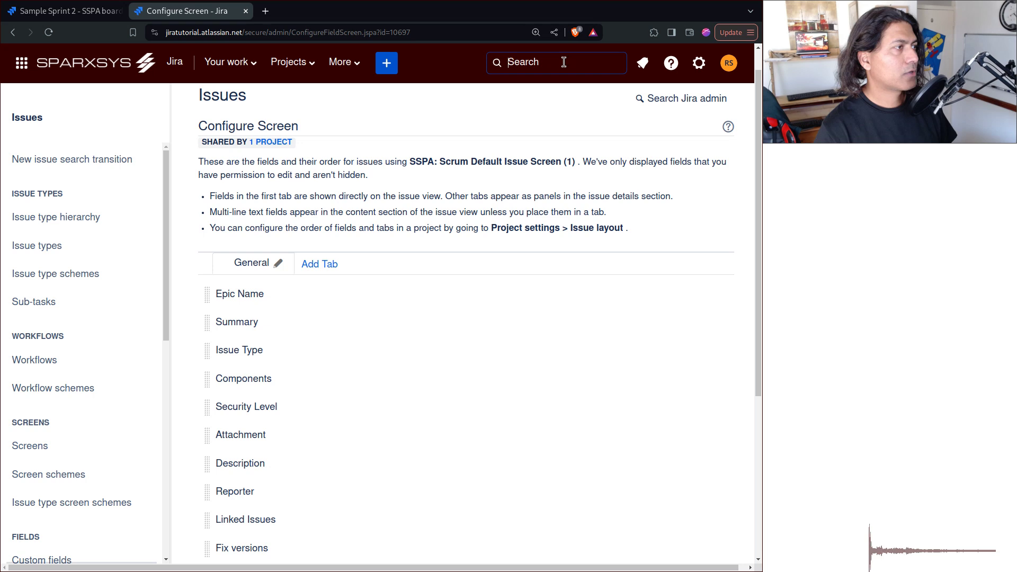
left_click(564, 62)
left_click(185, 166)
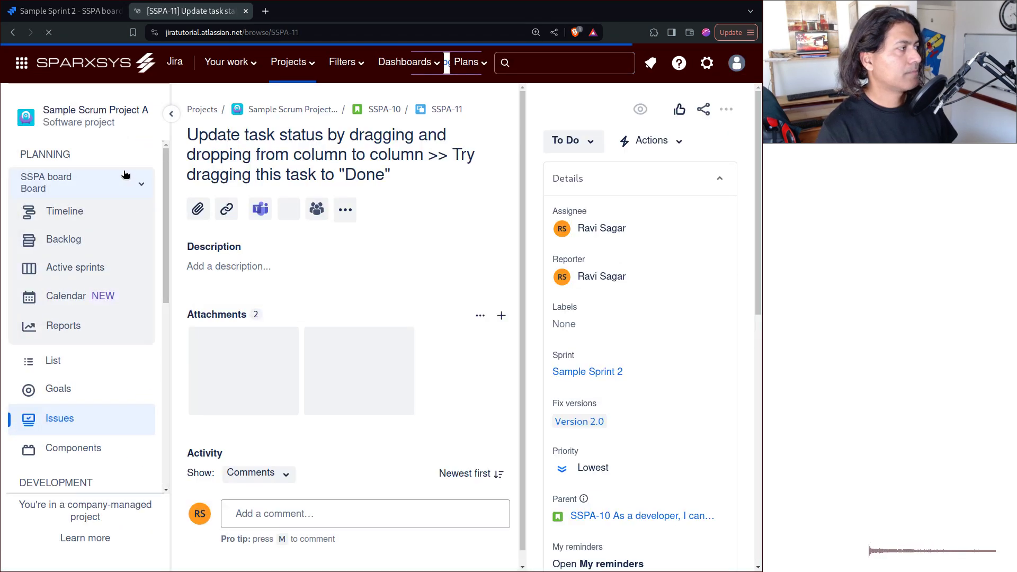
Expand More fields on SSPA-11 and review its status, sprint, version and the screenshot.png and output.png attachments.
scroll(623, 390, "down", 5)
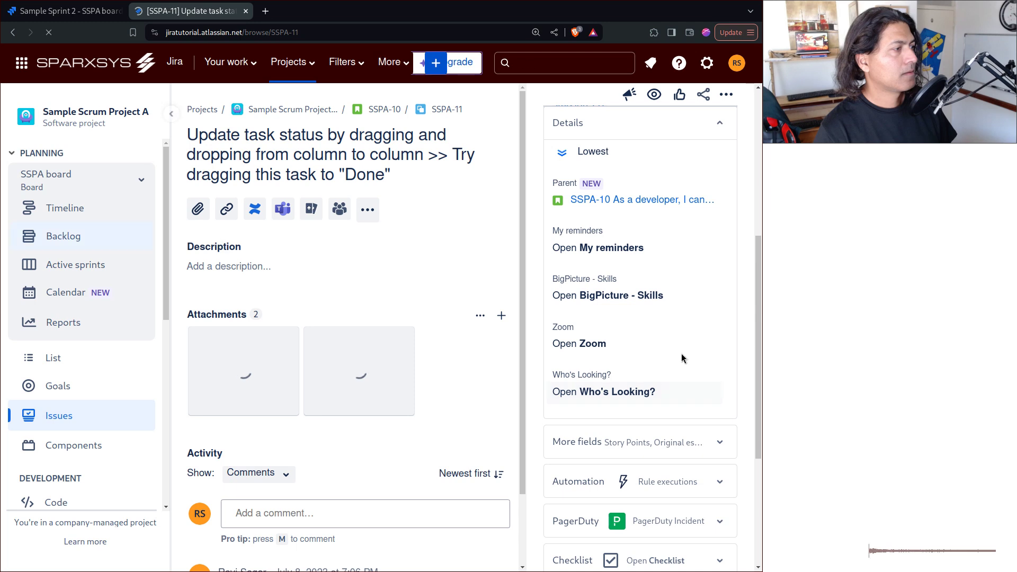
scroll(689, 368, "down", 4)
scroll(655, 297, "up", 3)
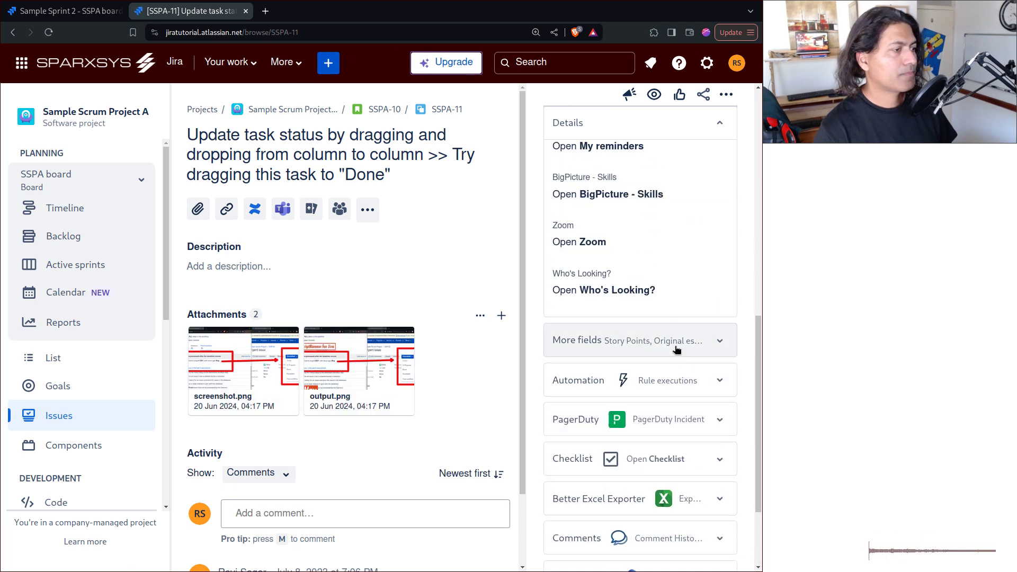
left_click(665, 342)
scroll(665, 373, "down", 2)
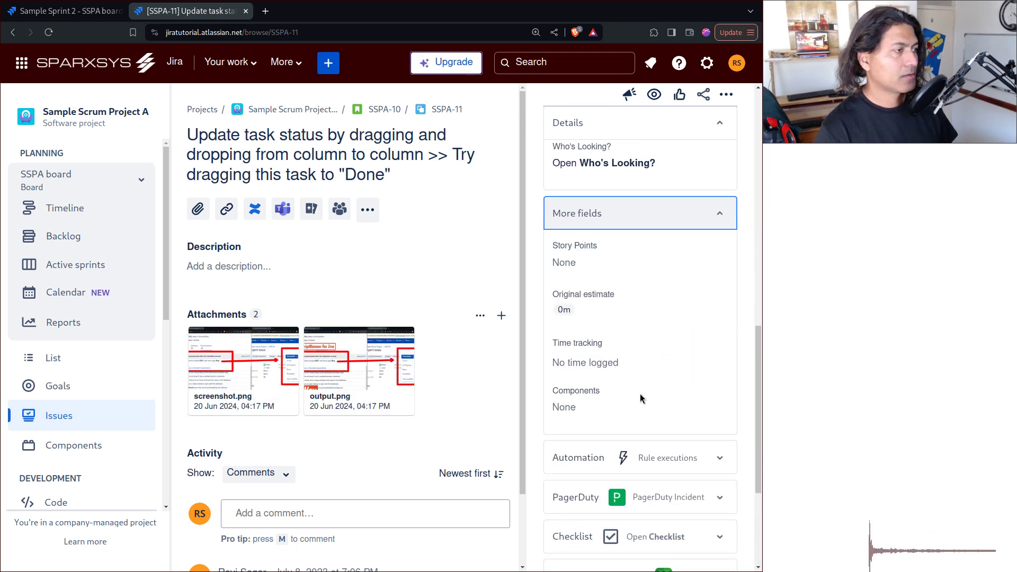
scroll(640, 393, "up", 5)
scroll(643, 396, "up", 5)
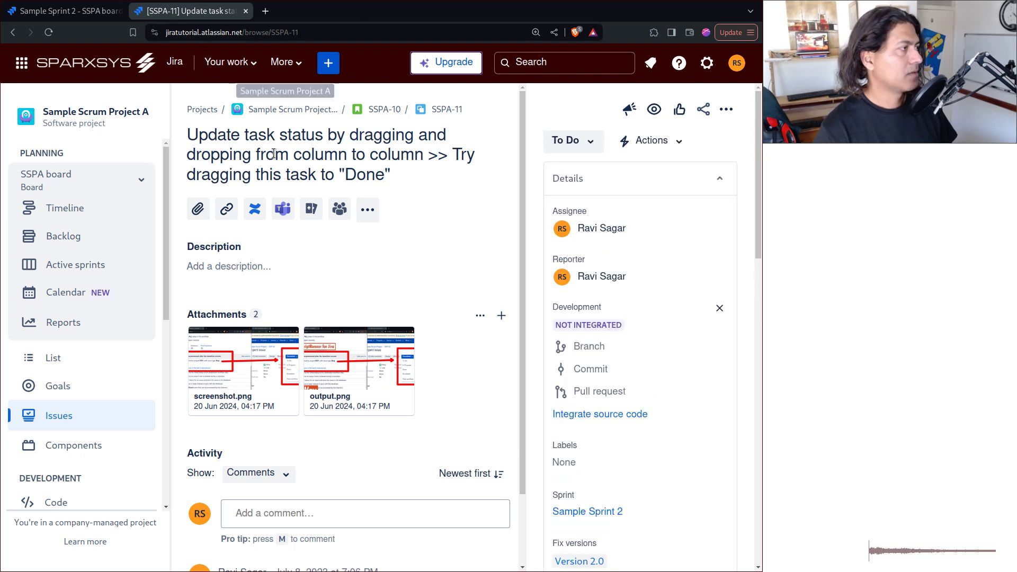
Close the board calendar's display settings, reload it, and open the project's issue List view.
left_click(67, 17)
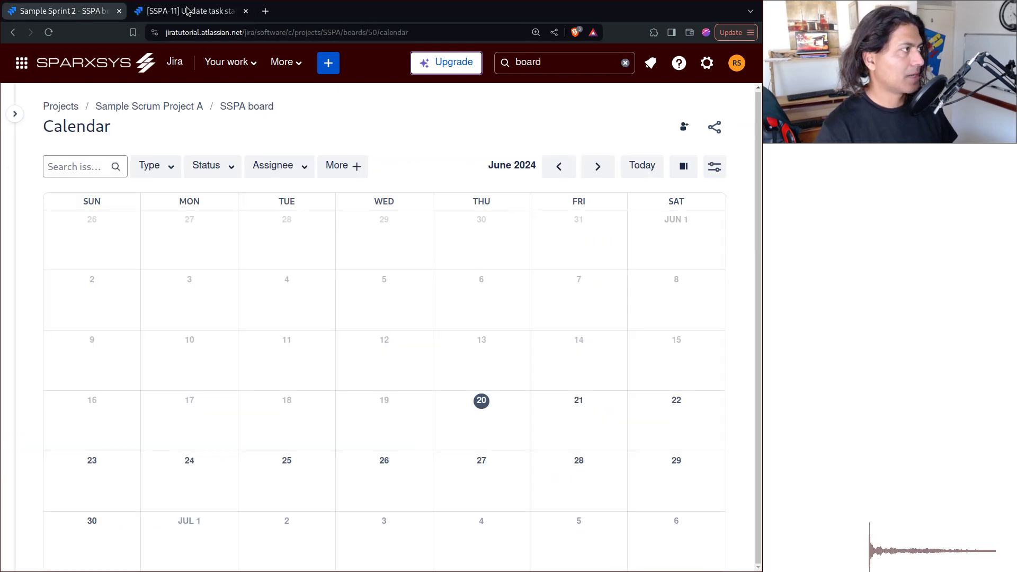
right_click(492, 427)
key("Escape")
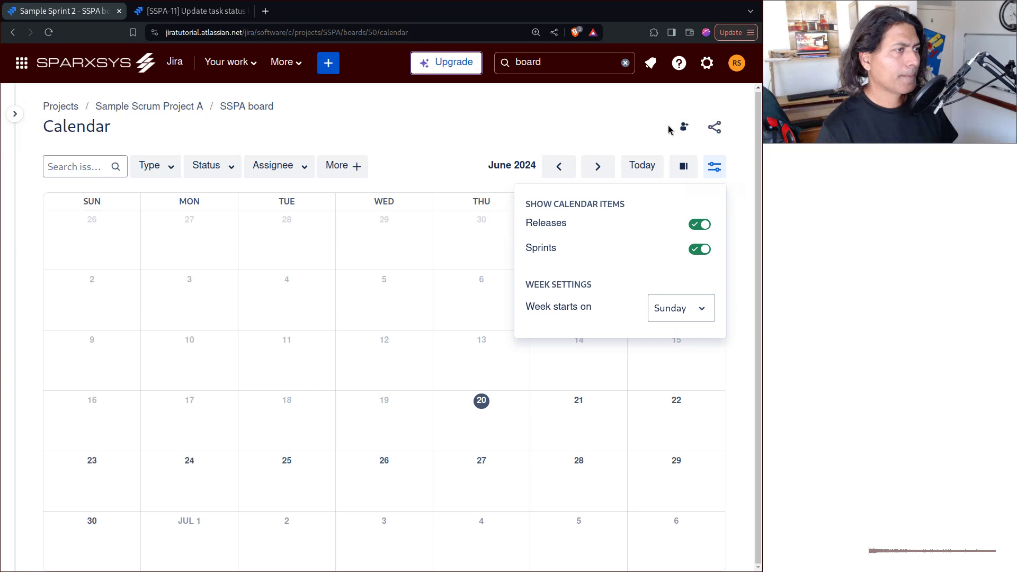
left_click(568, 122)
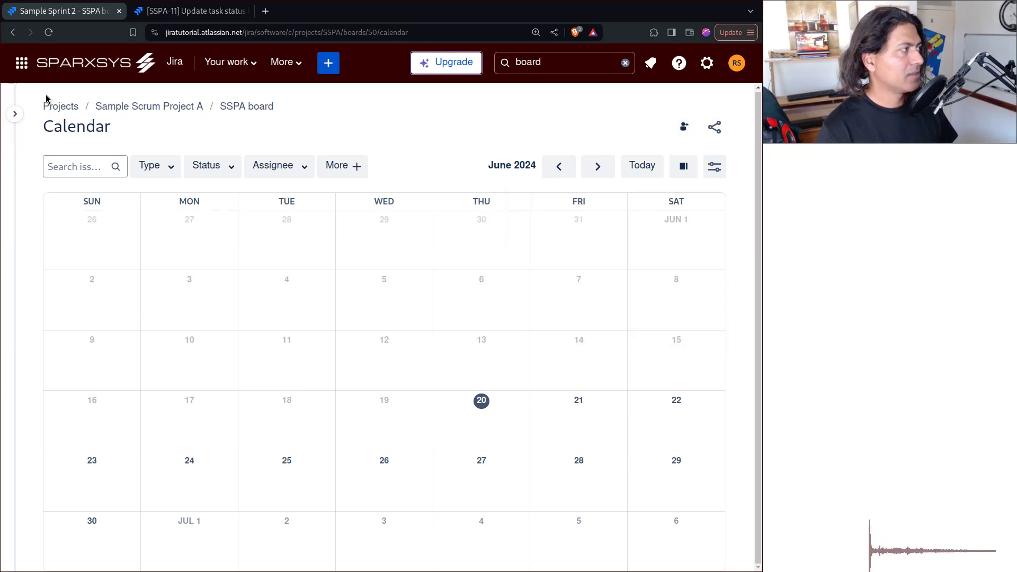
key("F5")
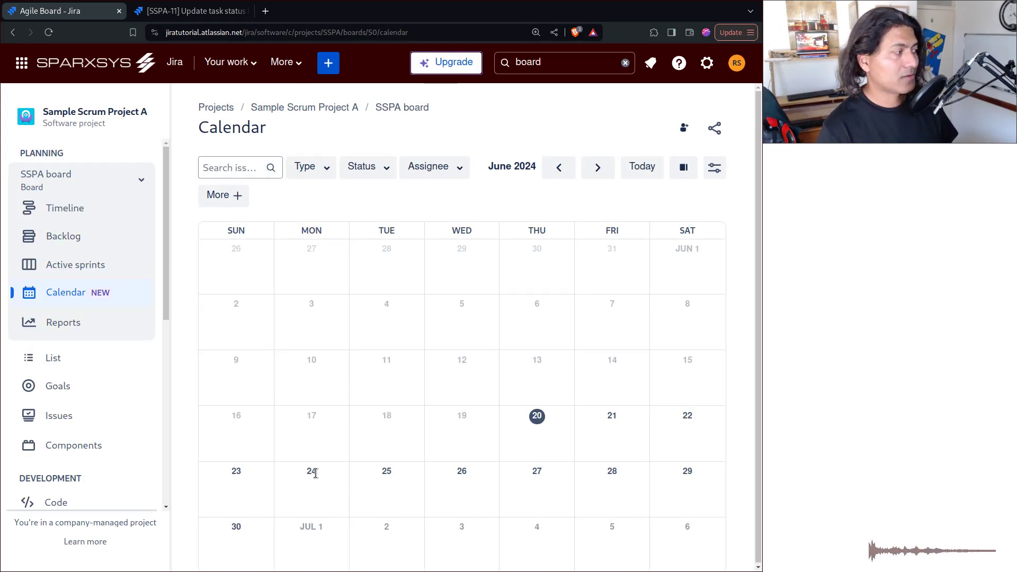
left_click(45, 359)
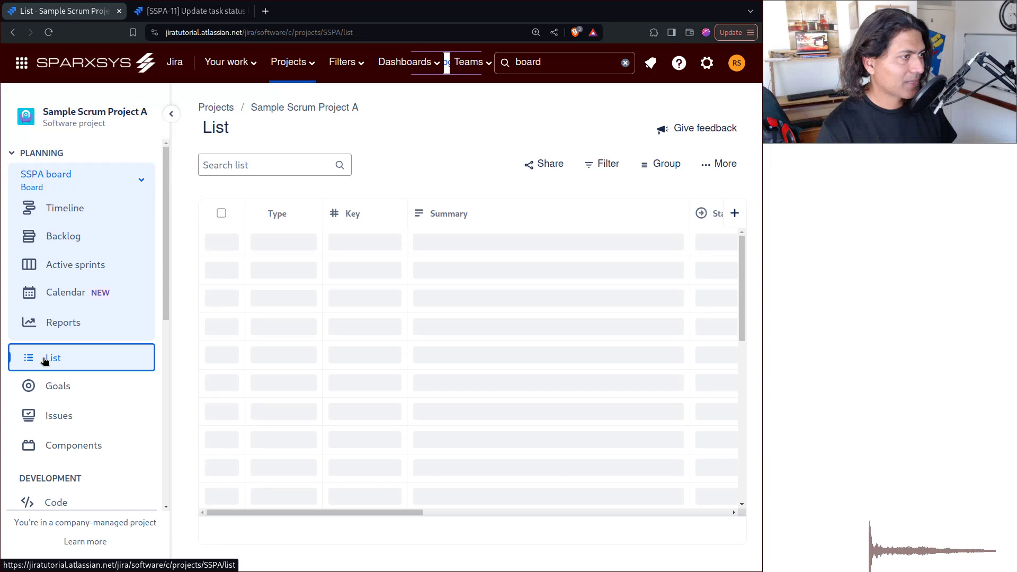
left_click(721, 168)
left_click(721, 166)
left_click(735, 213)
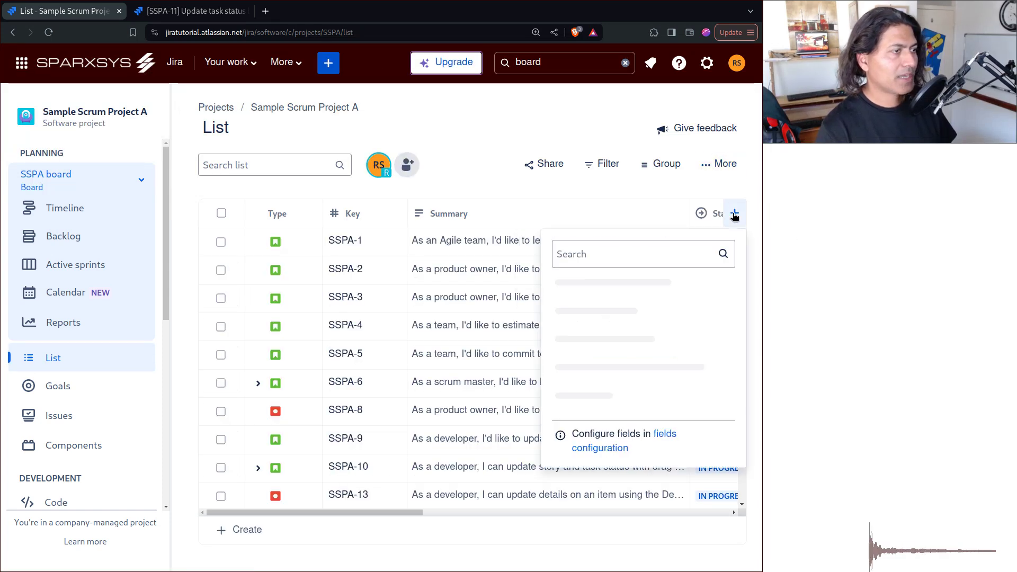
type("im")
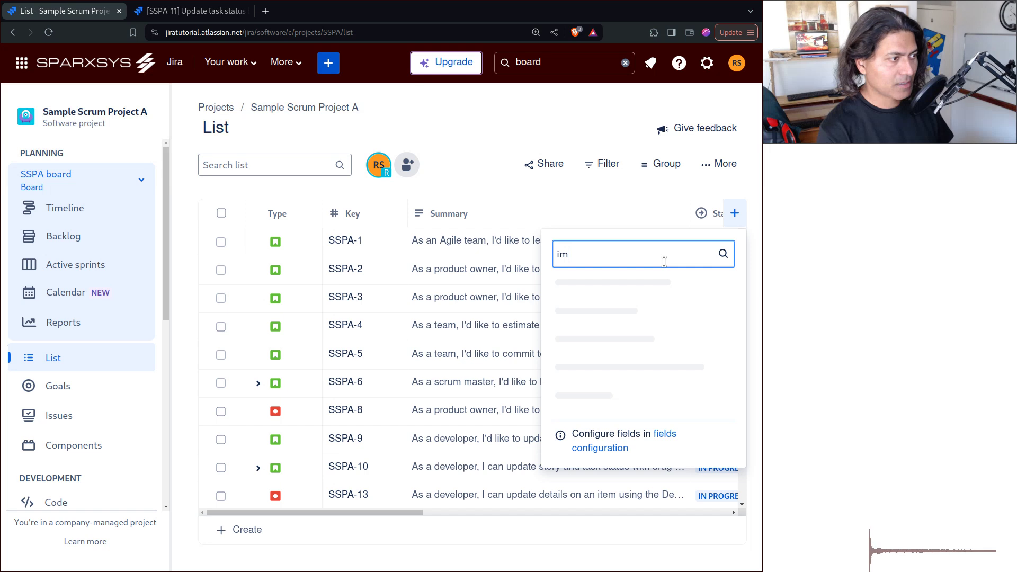
type("a")
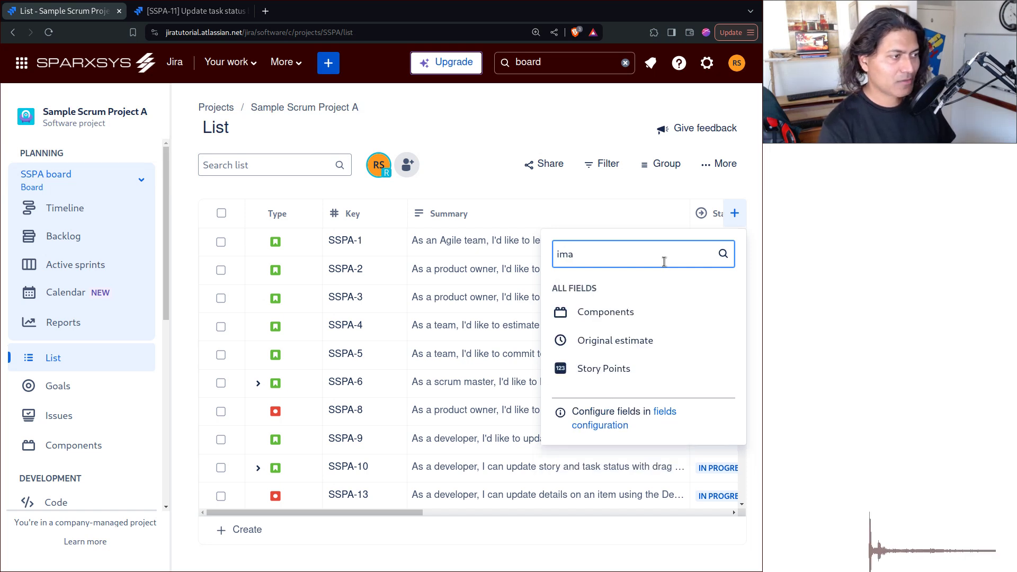
type("ge")
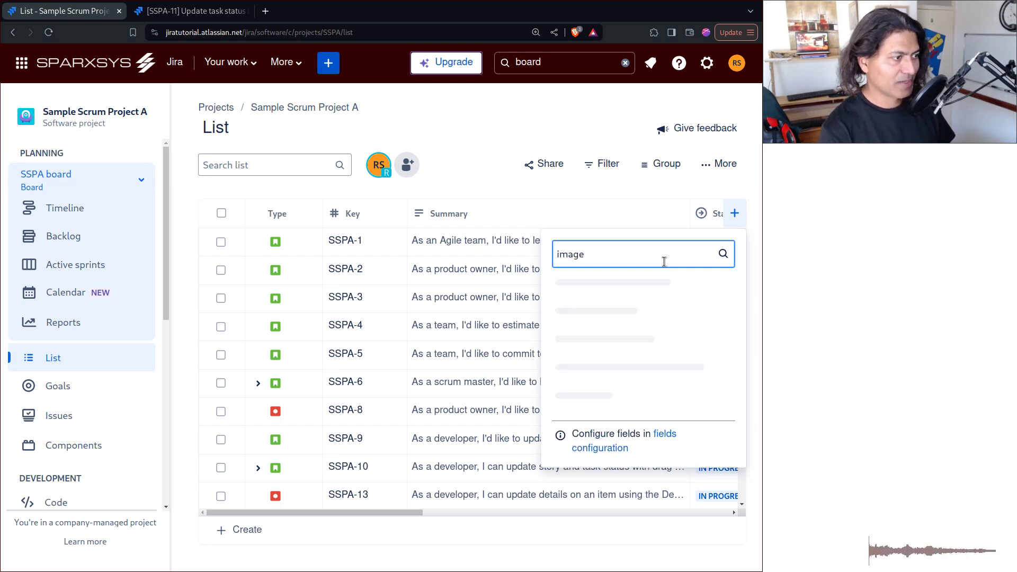
key("BackSpace")
key("BackSpace")
type("att")
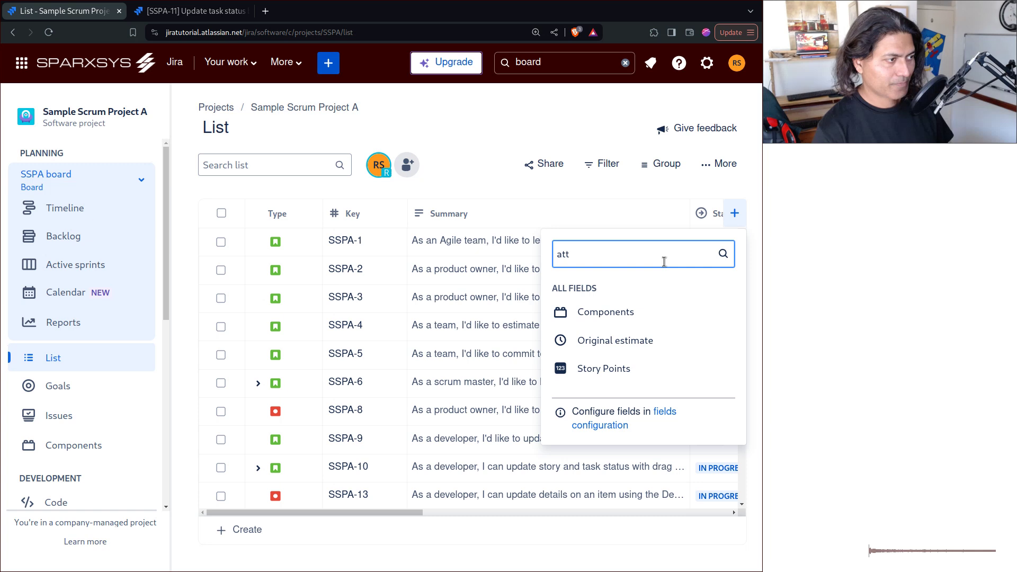
key("BackSpace")
key("BackSpace")
key("BackSpace")
key("Escape")
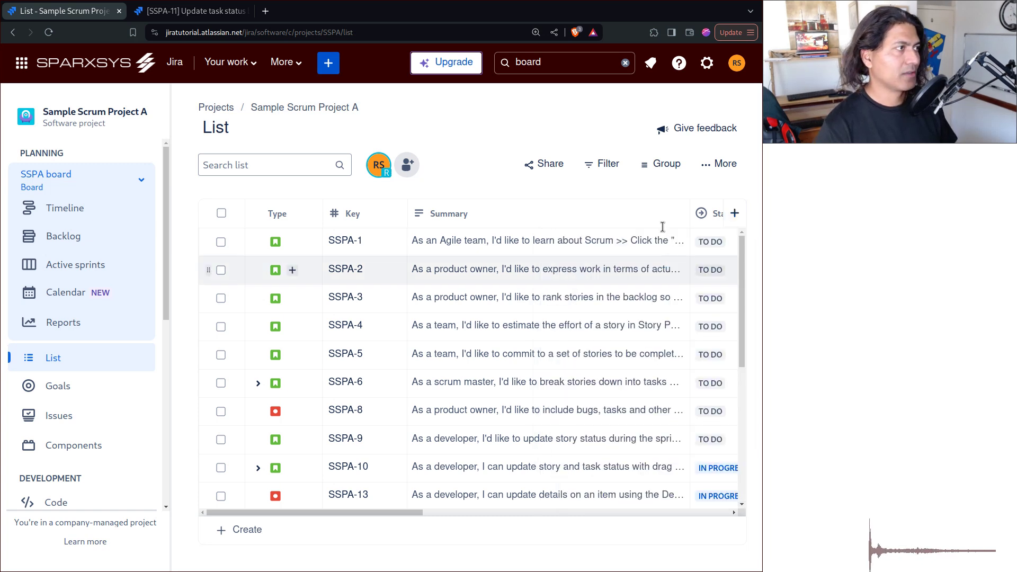
Browse the board search results and the filters page, then list all 12 issues matching board.
left_click(560, 62)
scroll(317, 371, "down", 1)
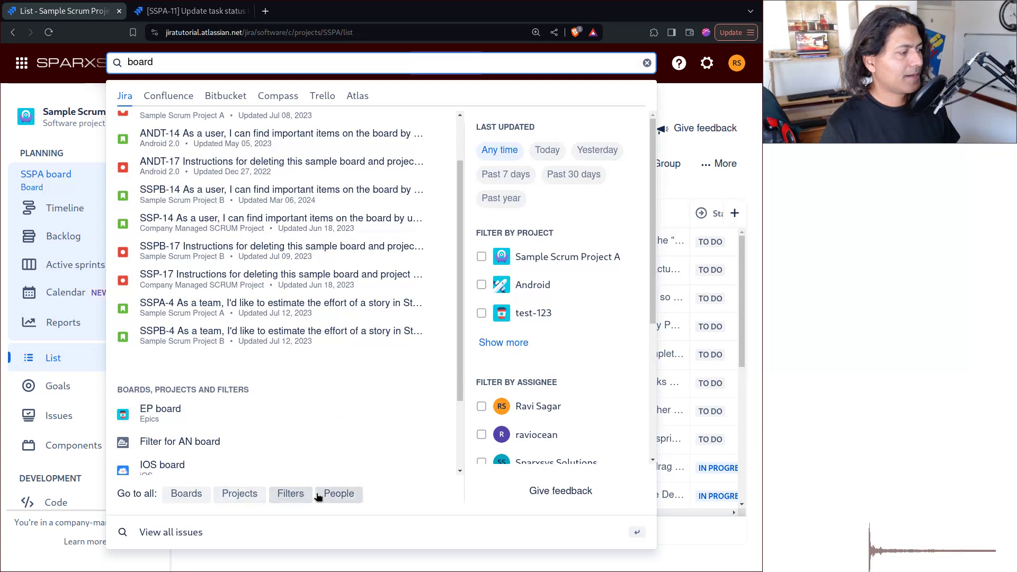
scroll(207, 333, "up", 1)
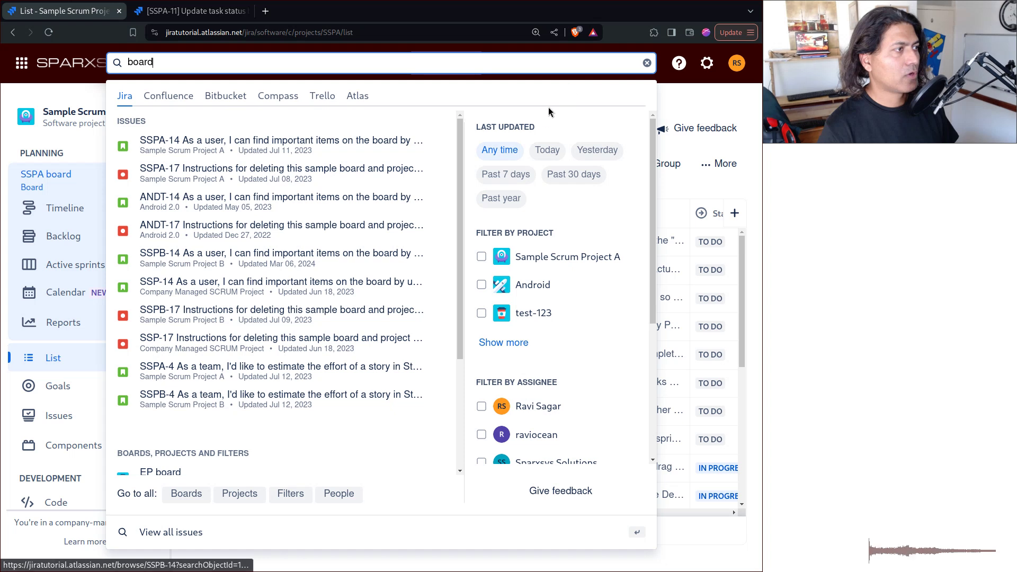
key("Escape")
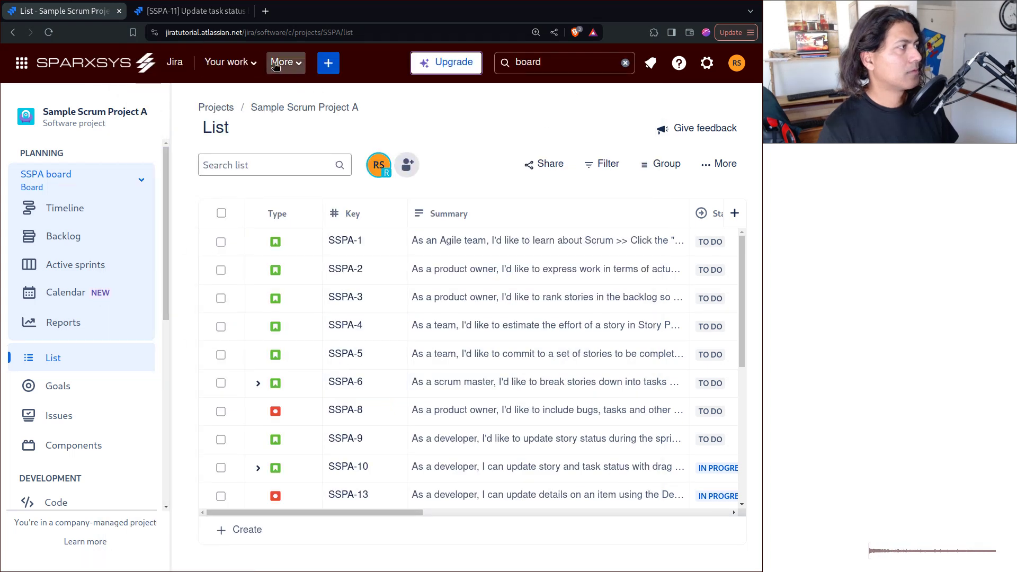
left_click(246, 63)
left_click(283, 62)
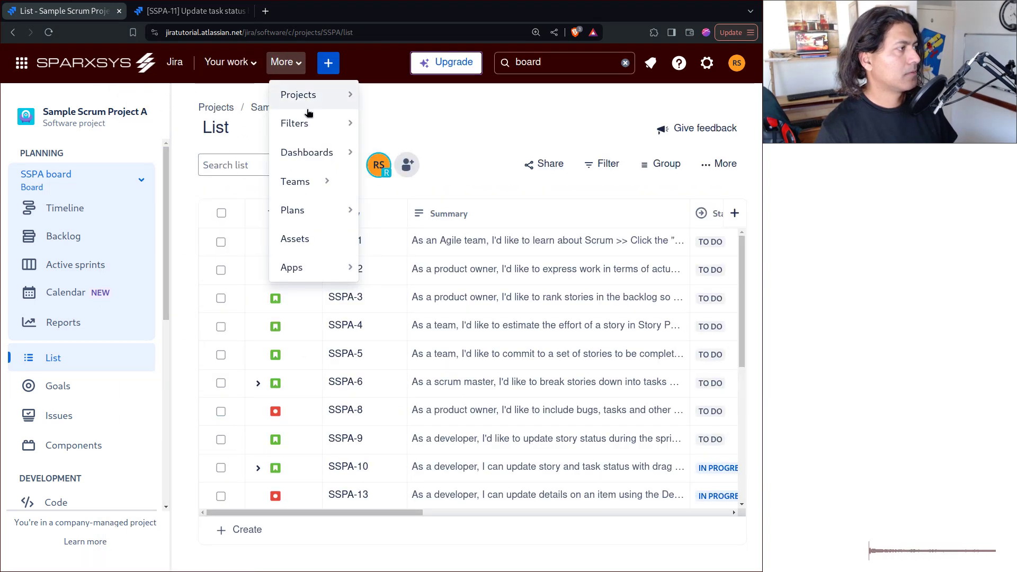
mouse_move(314, 133)
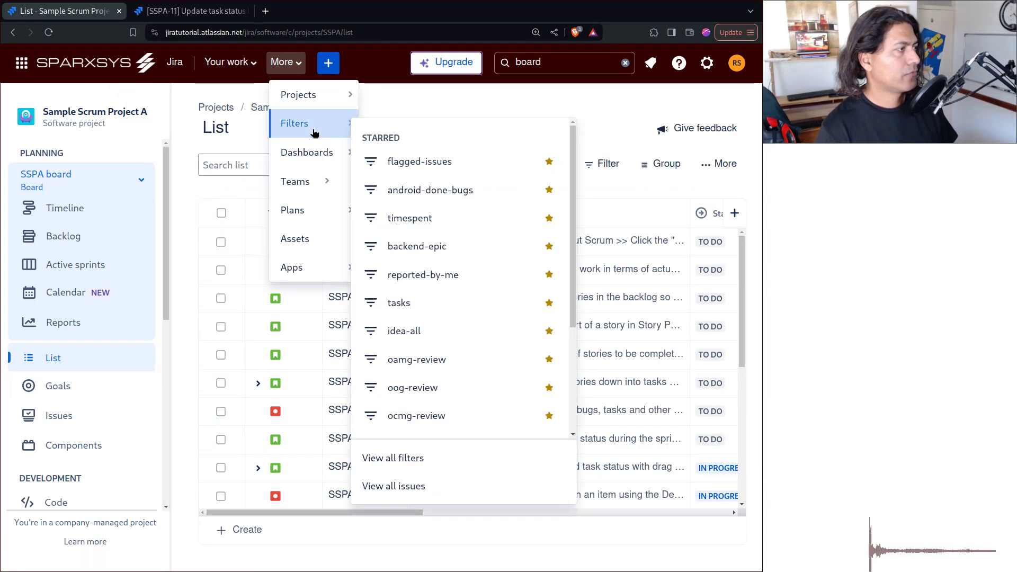
left_click(392, 459)
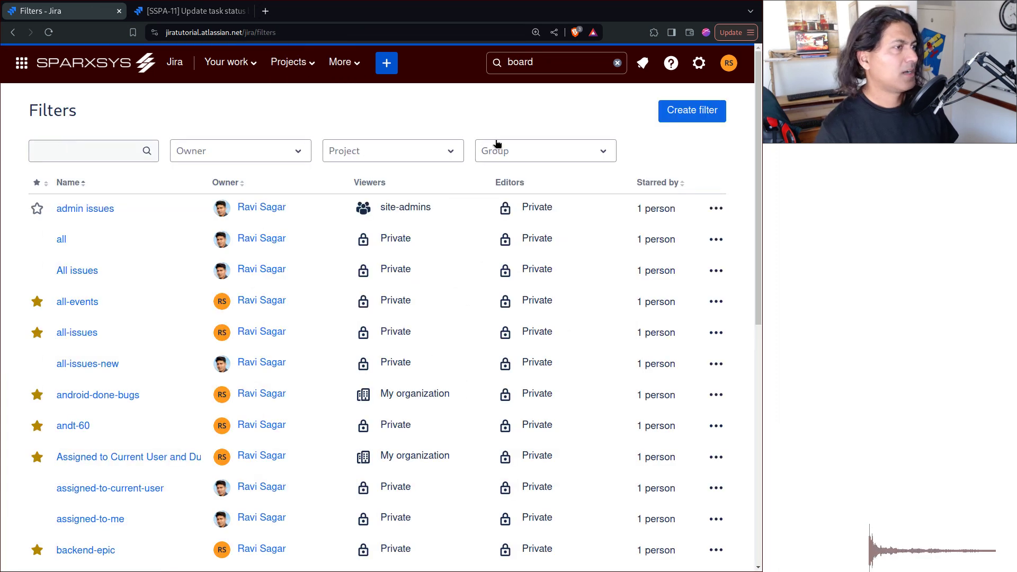
left_click(593, 60)
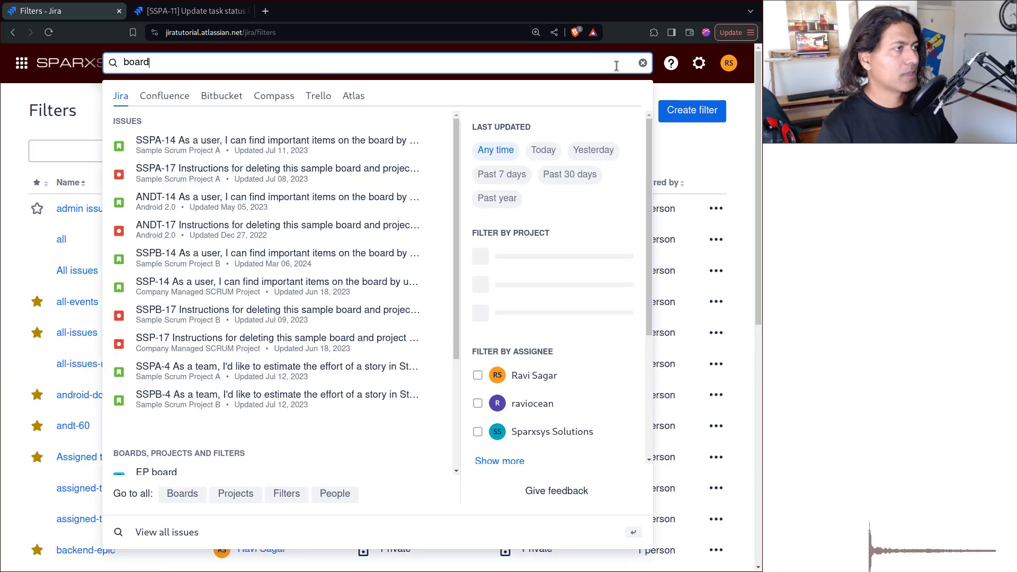
left_click(185, 539)
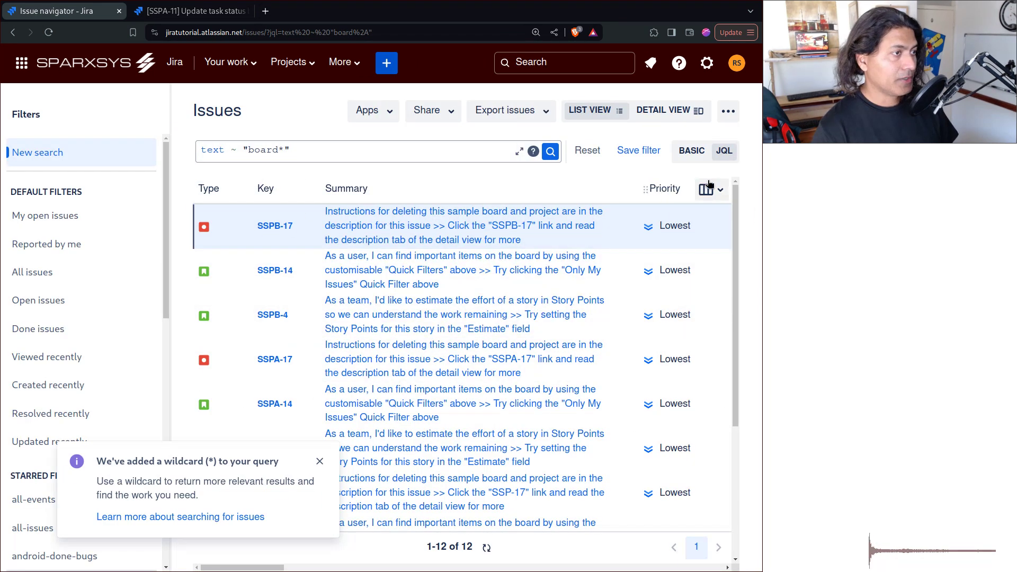
Add the Images column to the issue navigator list via the column picker.
left_click(722, 190)
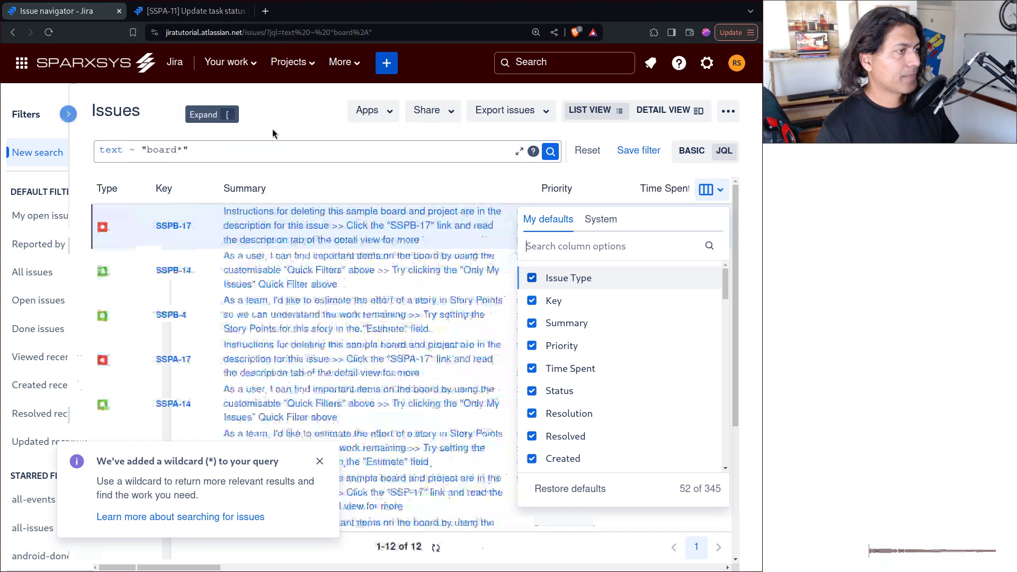
type("image")
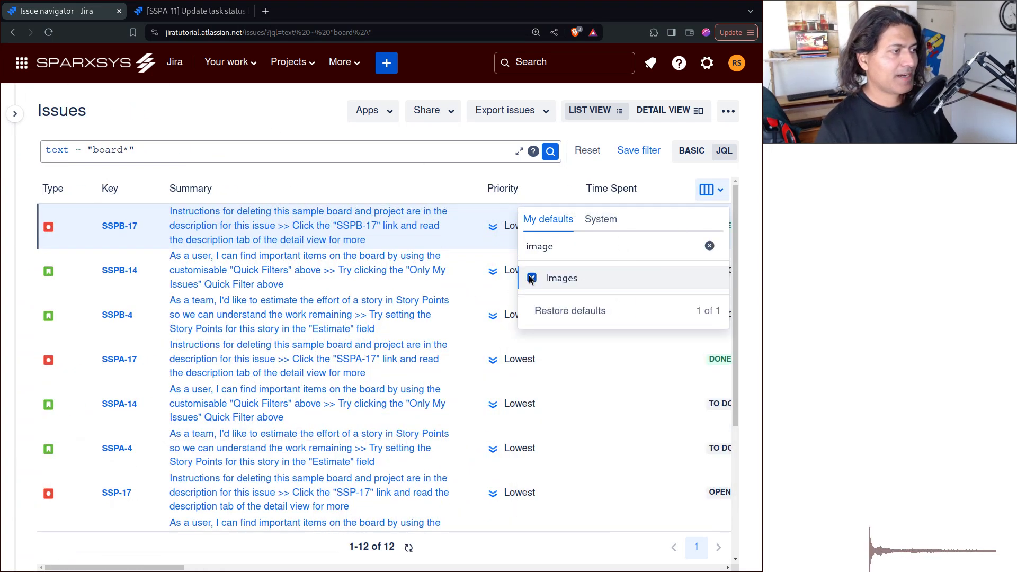
left_click(243, 119)
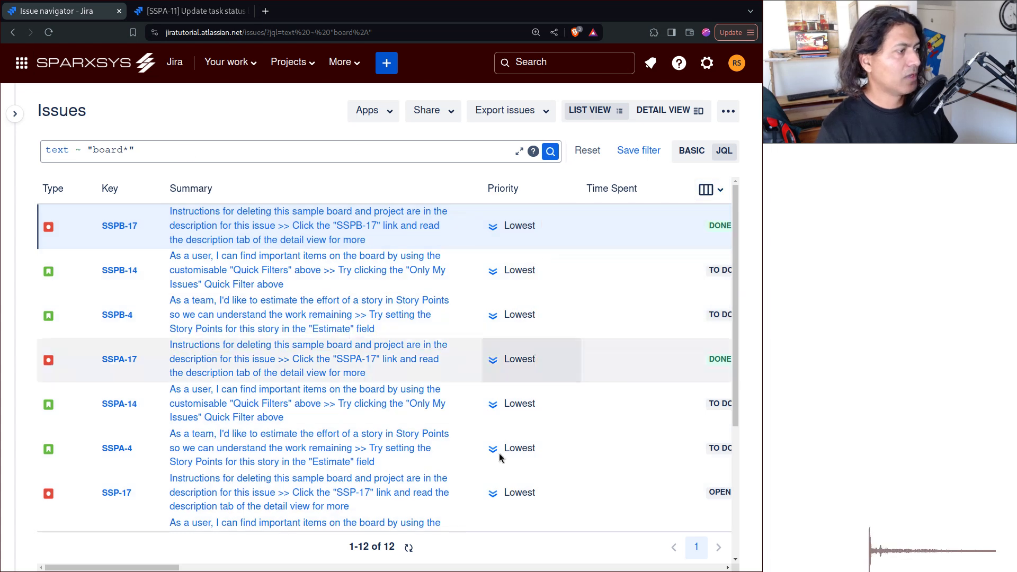
Clear the text ~ "board*" query from the JQL field.
scroll(614, 250, "right", 10)
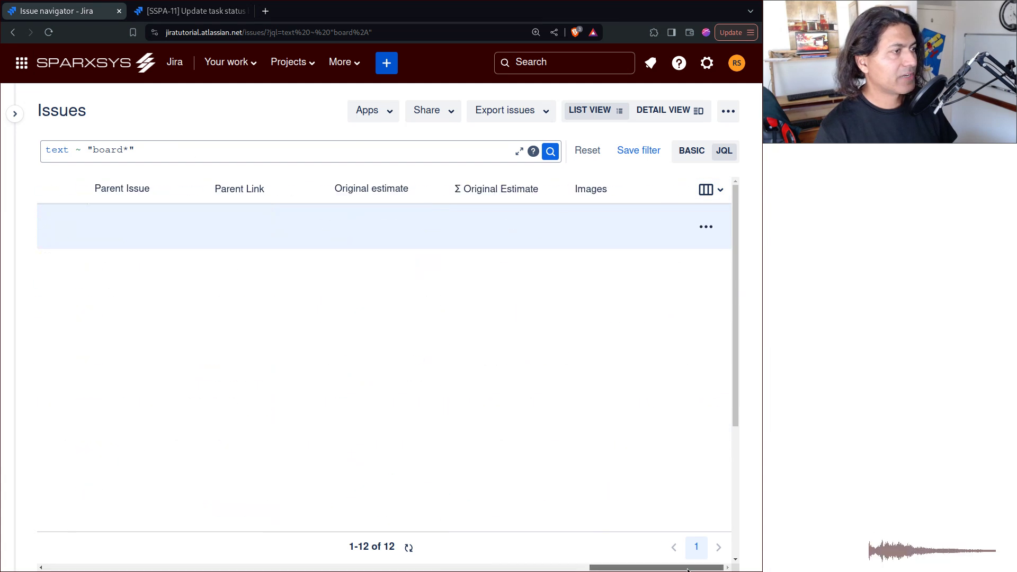
left_click_drag(625, 568, 81, 567)
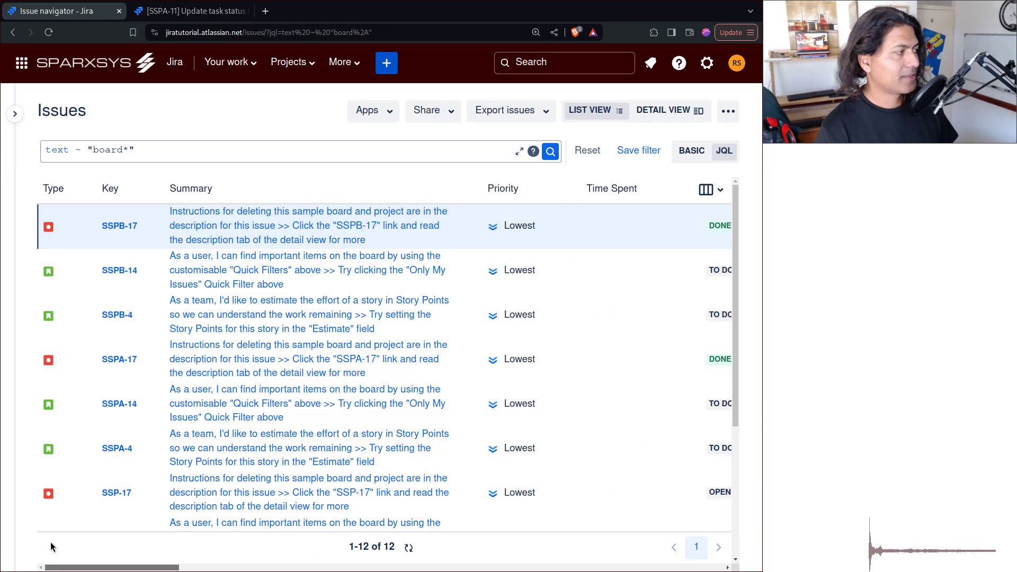
scroll(105, 470, "down", 4)
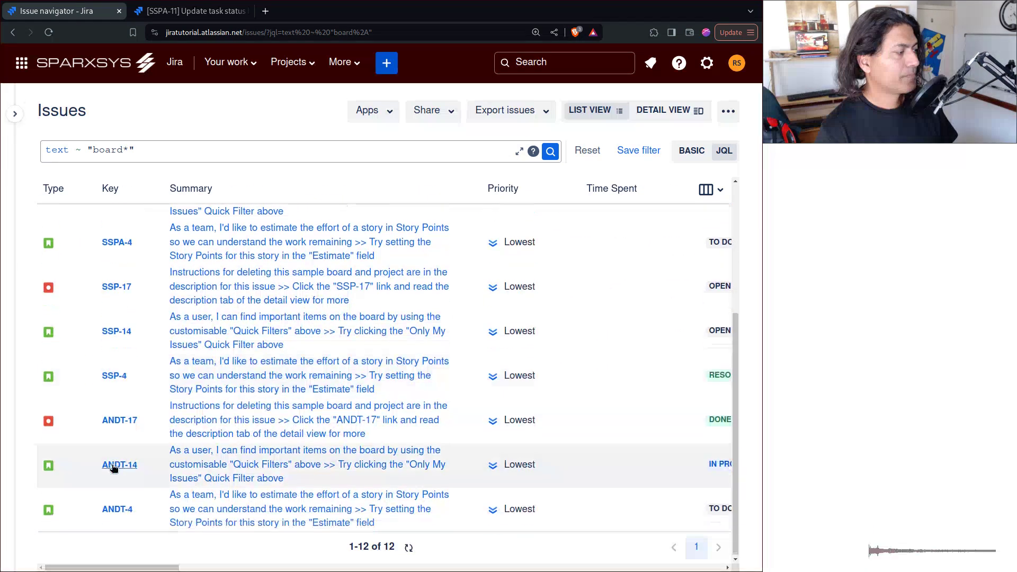
scroll(121, 467, "up", 4)
triple_click(170, 152)
key("BackSpace")
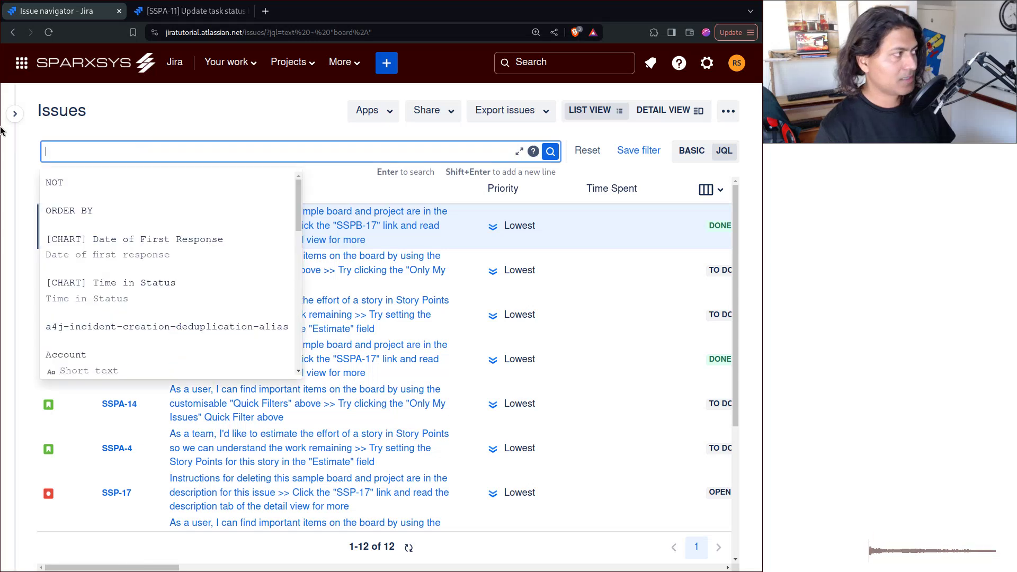
Run a search with an empty JQL query to list all issues, then start a query on updated.
left_click(546, 154)
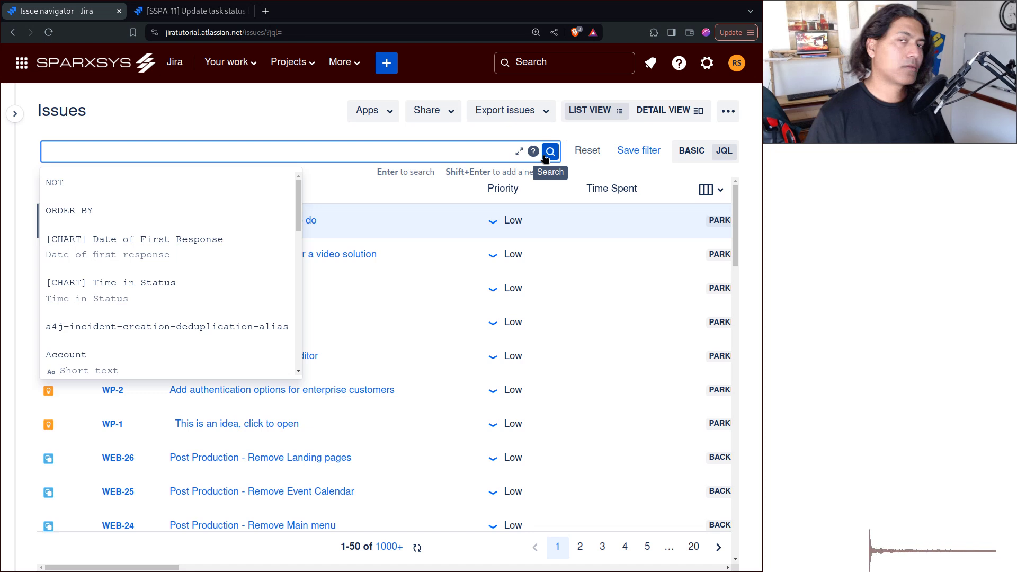
left_click(241, 116)
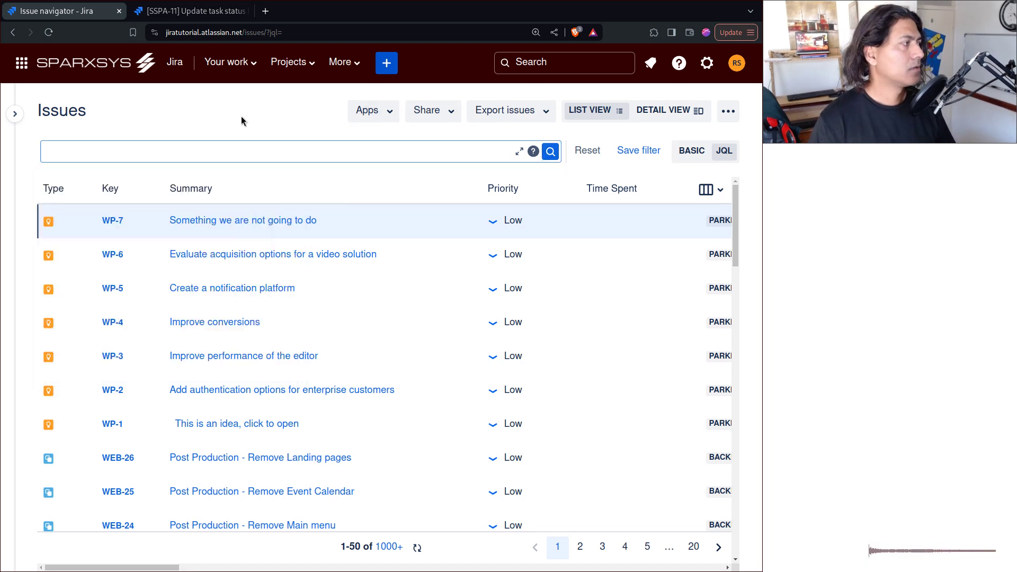
left_click(167, 149)
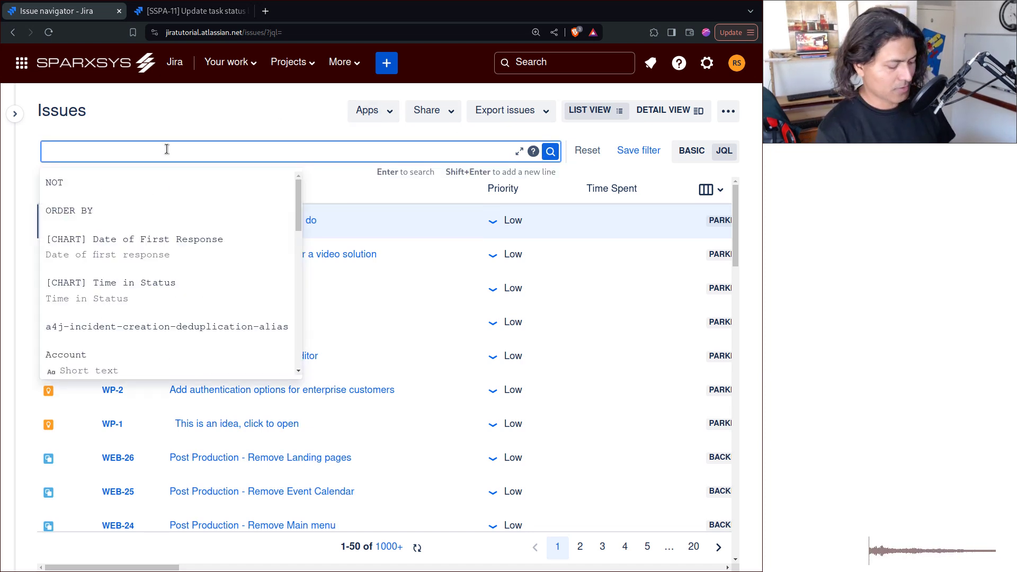
type("update")
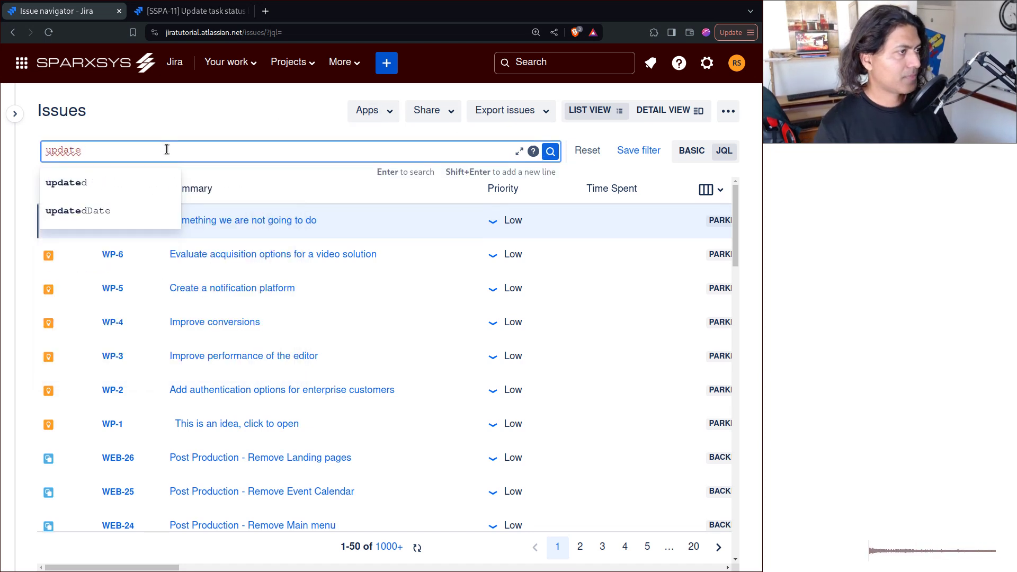
left_click(106, 184)
Replace the JQL query with ORDER BY updated DESC and run it.
key("ctrl+a")
type("order")
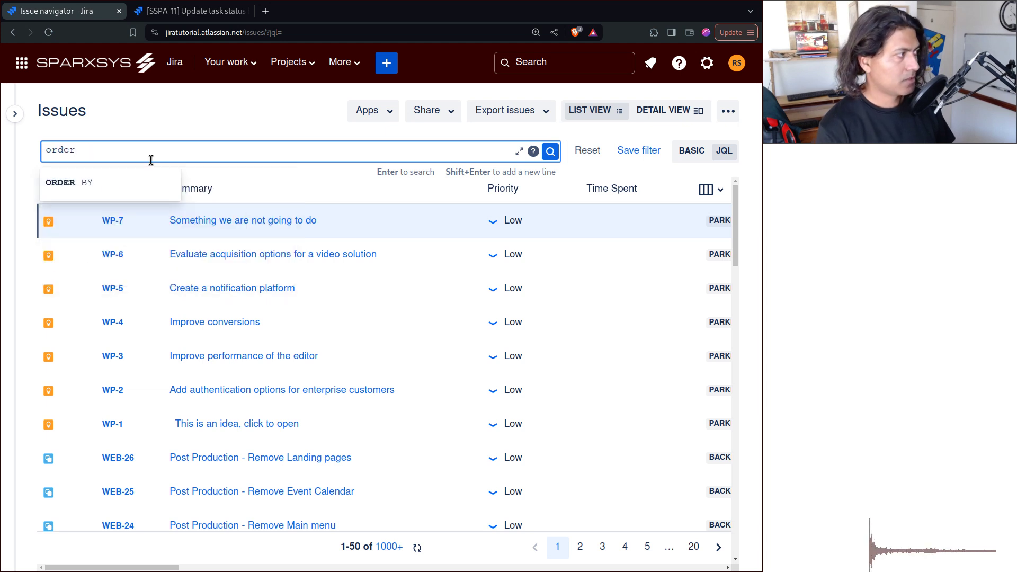
key("Down")
key("Return")
type("upda")
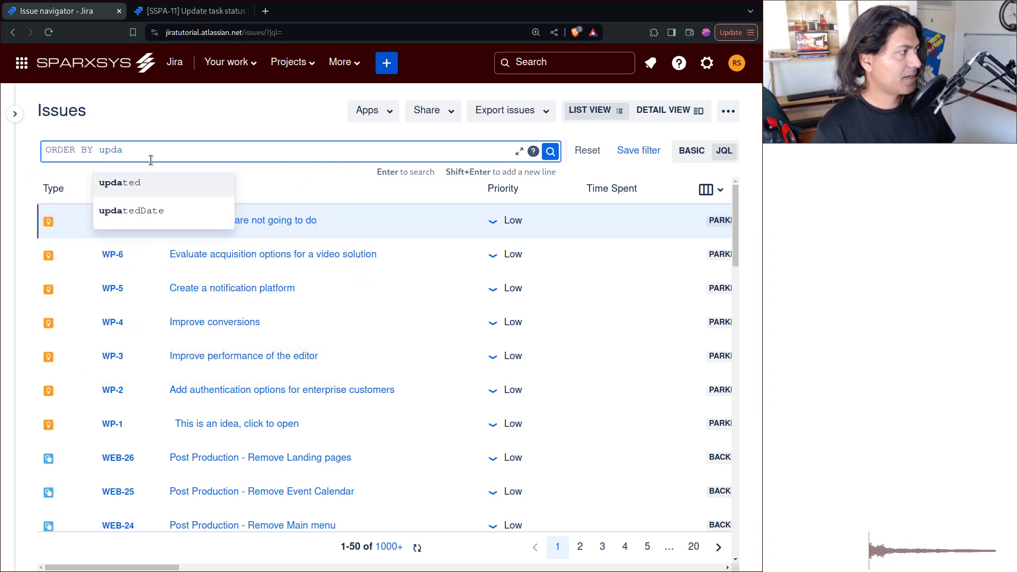
key("Return")
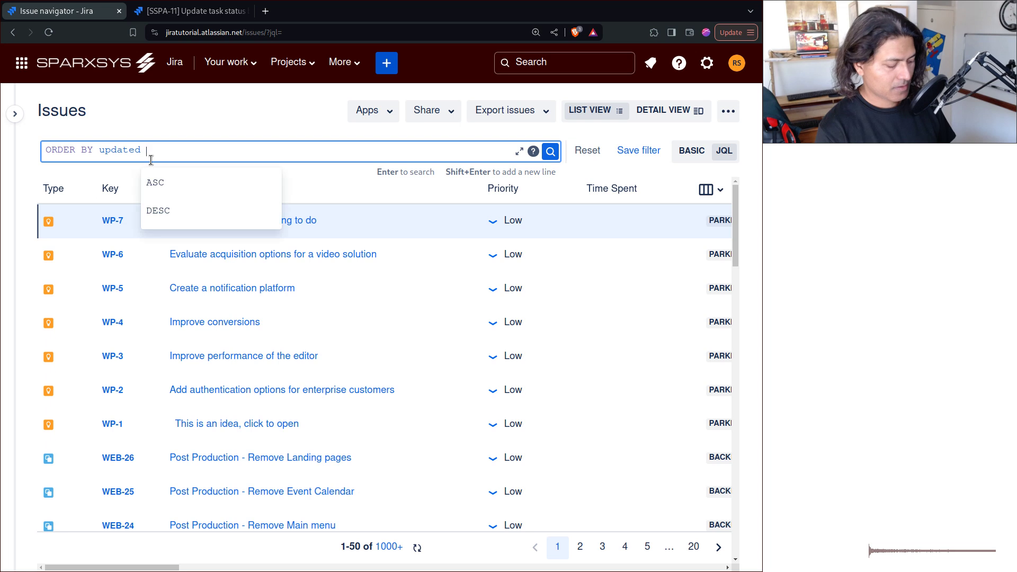
type("d")
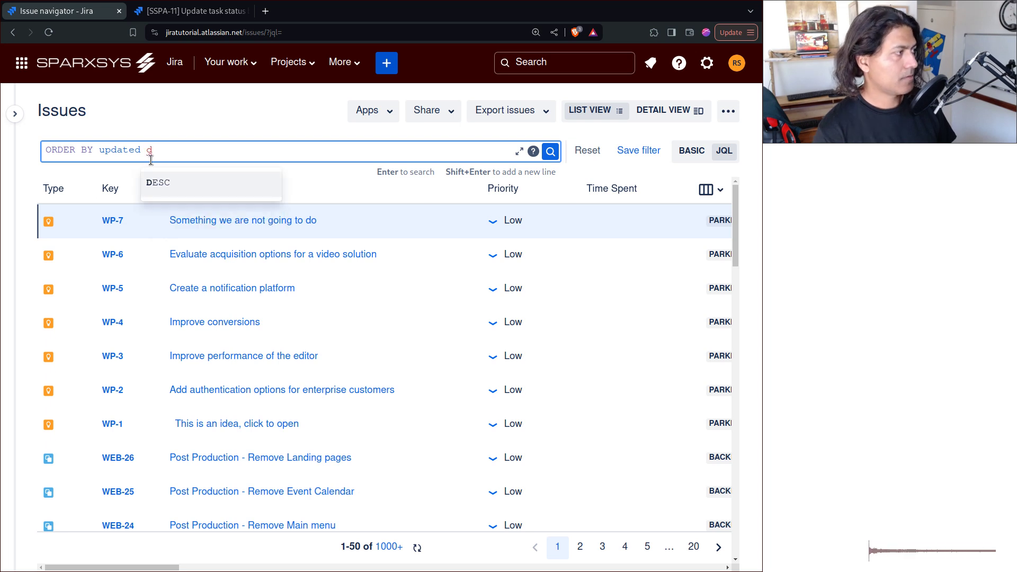
key("Return")
key("Return")
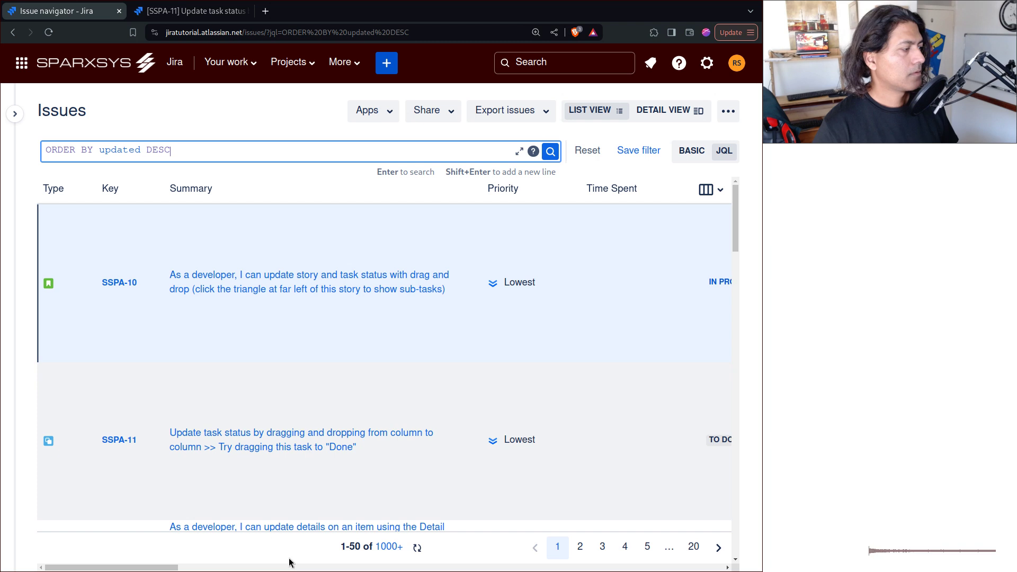
Scroll the results table right to show the Images column thumbnails for SSPA-10 and SSPA-11.
left_click_drag(141, 569, 718, 548)
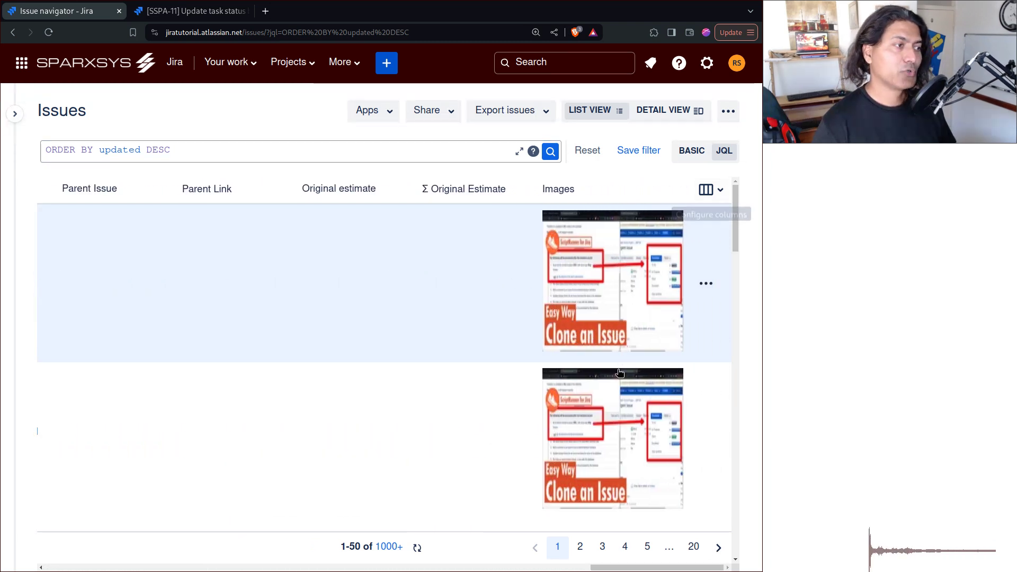